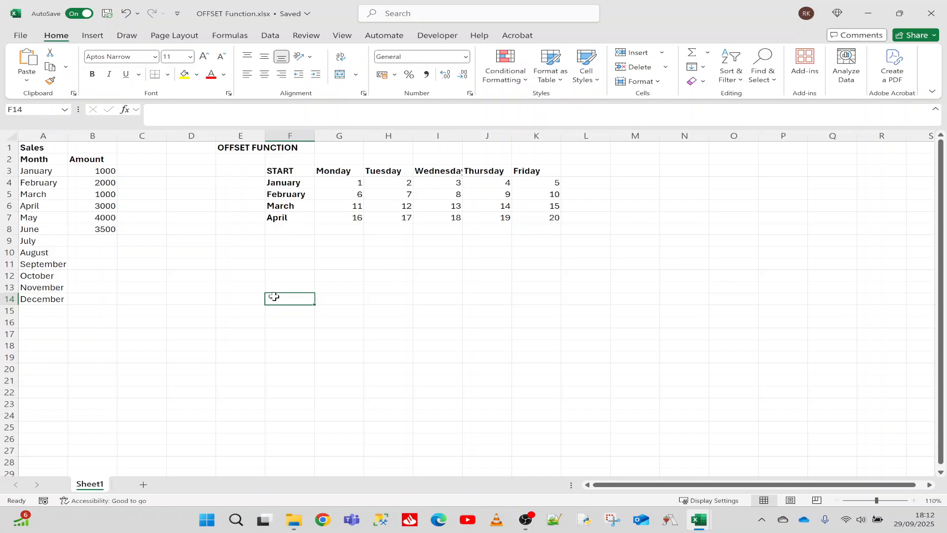
Step: Enter the formula =OFFSET(F3,2,3) in cell H10, using the START cell as the reference
click(436, 193)
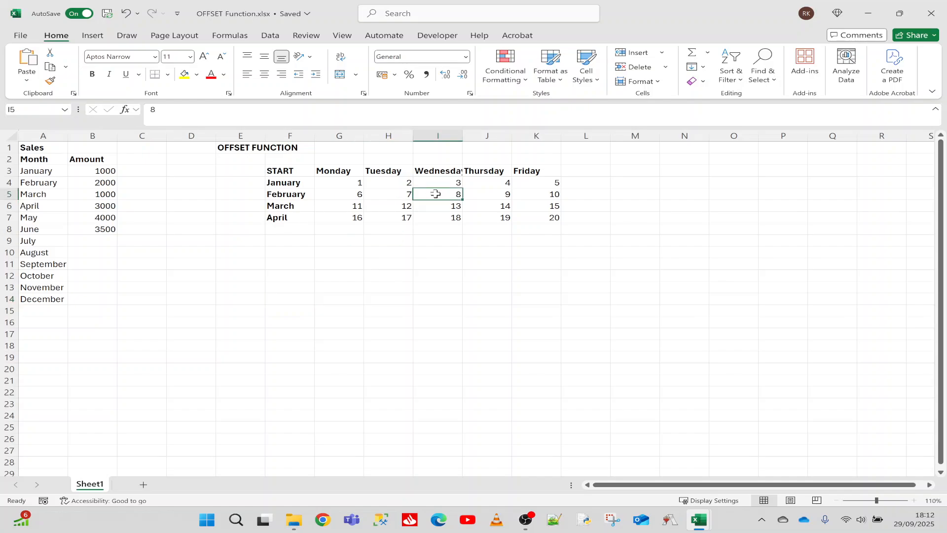
click(282, 171)
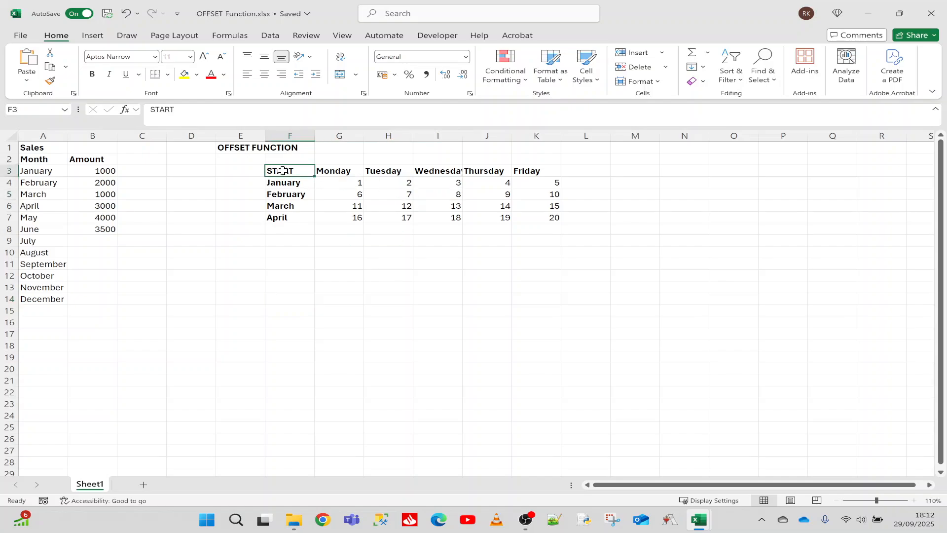
click(377, 254)
text(=off)
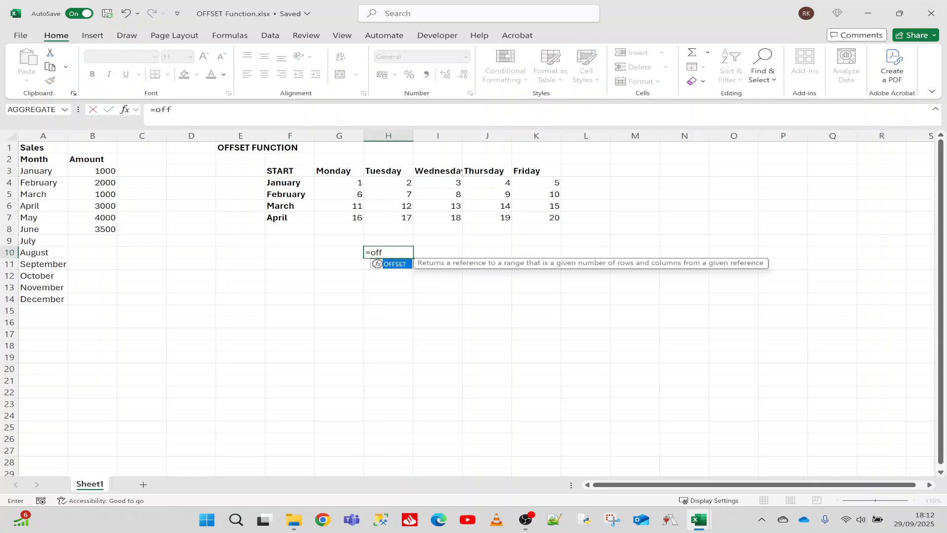
key(Tab)
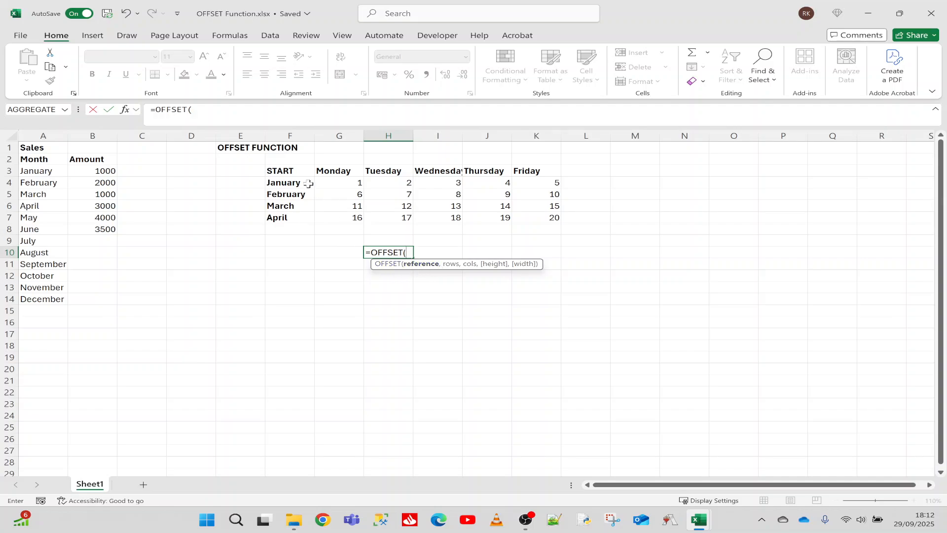
click(295, 171)
text(,)
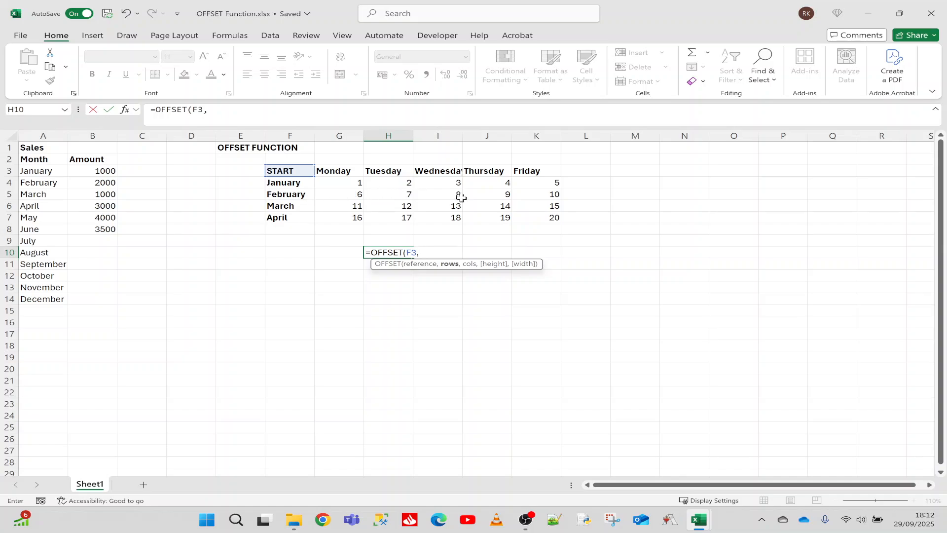
text(2,3)
key(Return)
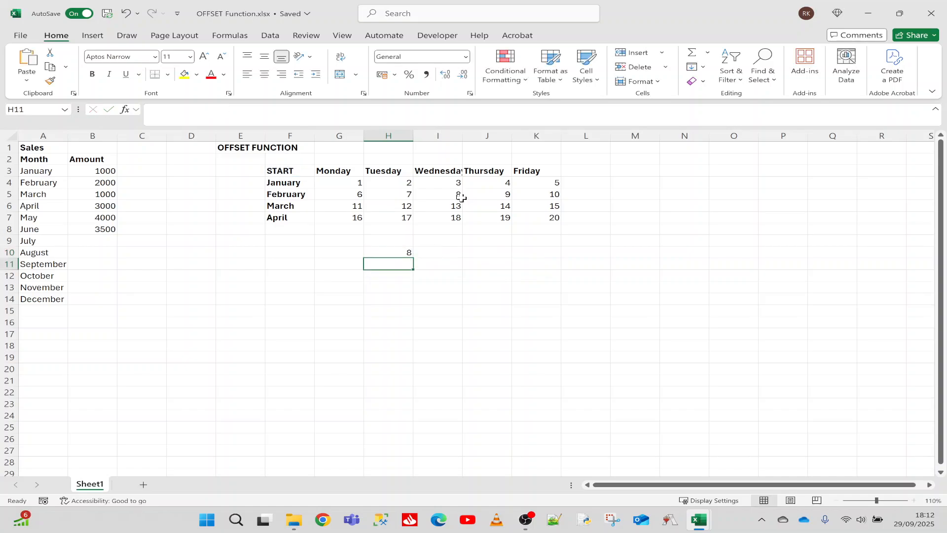
click(399, 252)
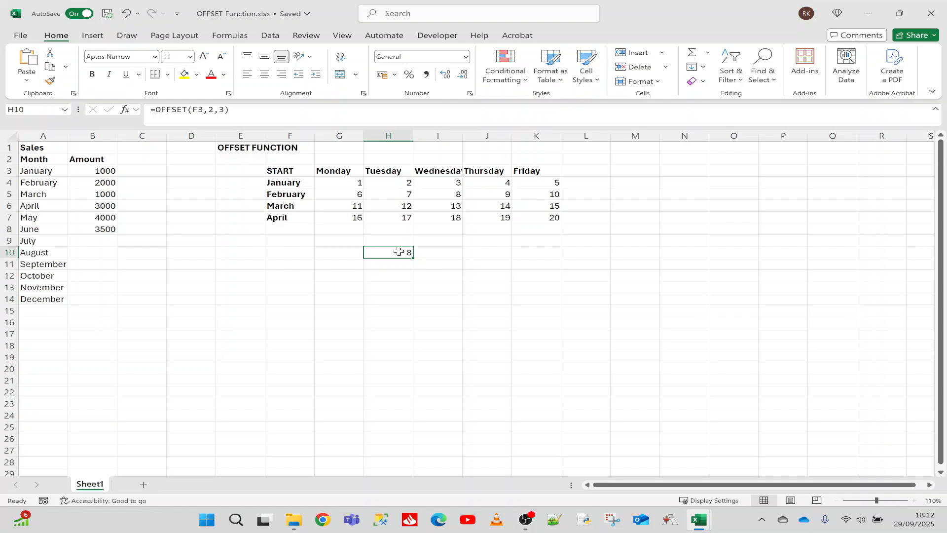
Step: Test the H10 formula by changing the February–Wednesday value in I5 to 100, and restore it to 8
click(448, 193)
text(100)
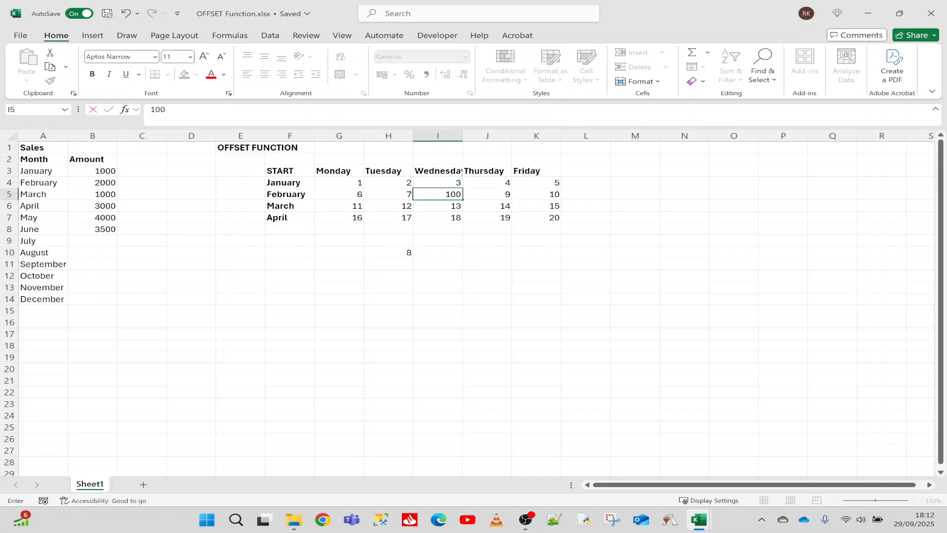
key(Return)
click(450, 193)
text(8)
key(Return)
Step: Examine the H10 formula and trace its offset from the START cell F3 down to February and across to I5
click(395, 253)
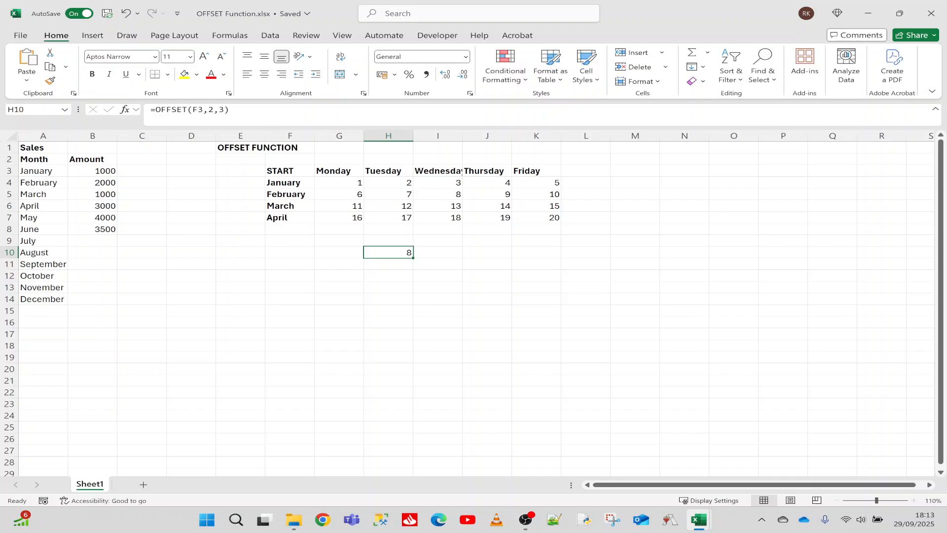
click(290, 174)
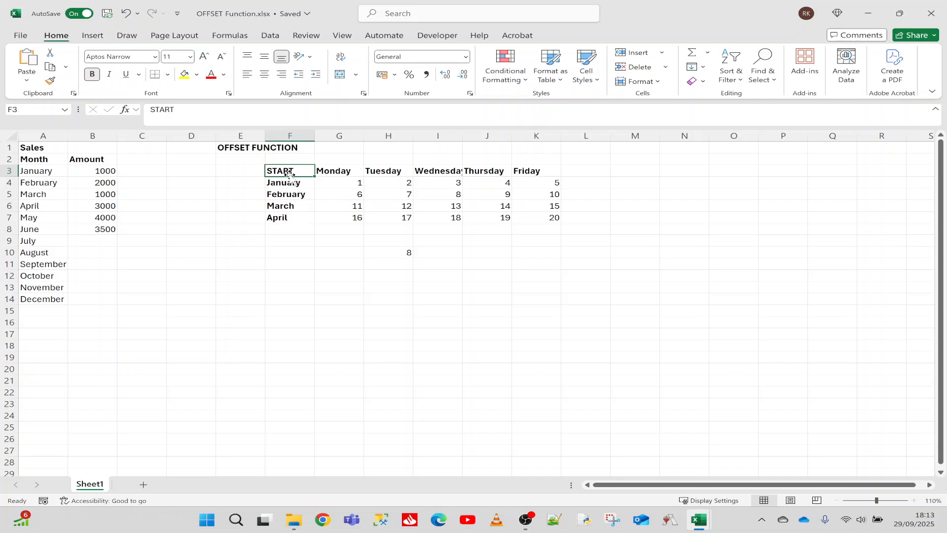
click(290, 182)
click(290, 194)
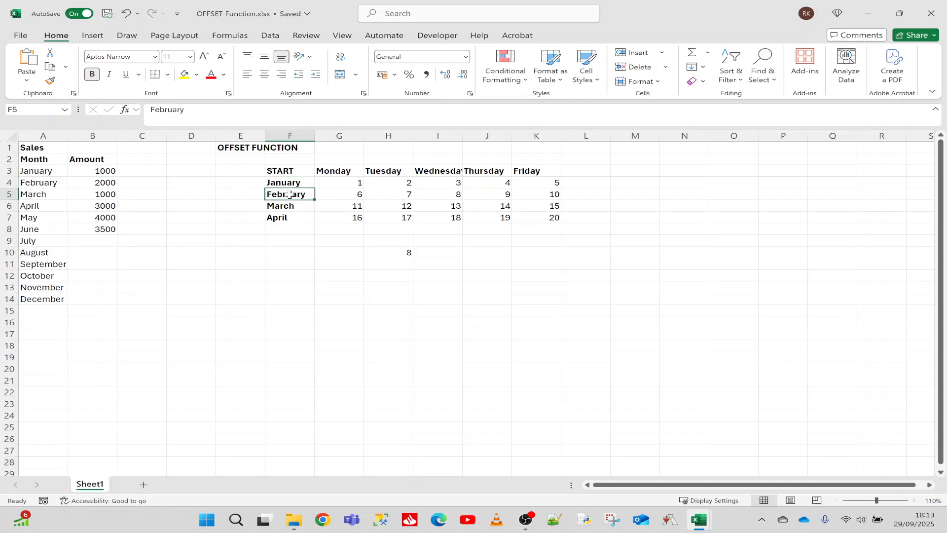
click(289, 155)
click(291, 170)
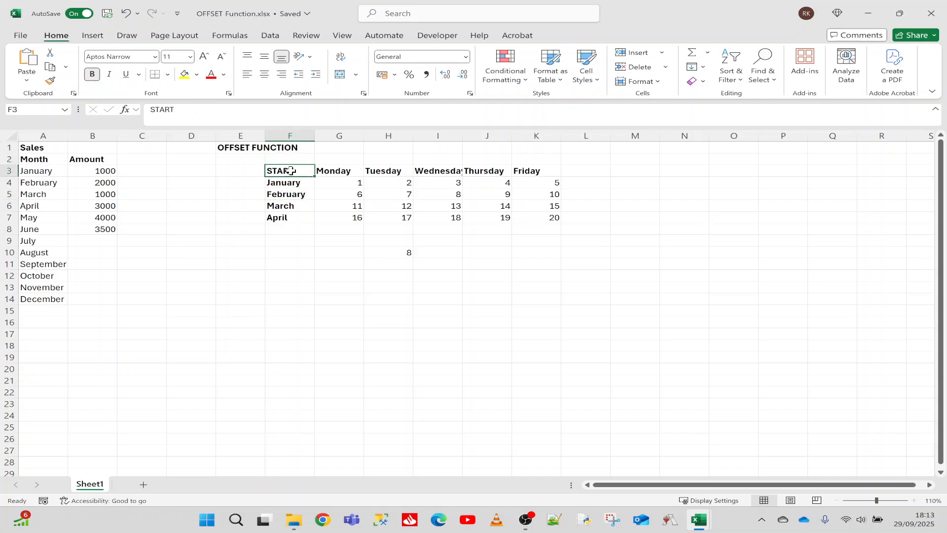
click(433, 195)
Step: Enter the label START in cell L8, just outside the lower corner of the weekday table
click(579, 232)
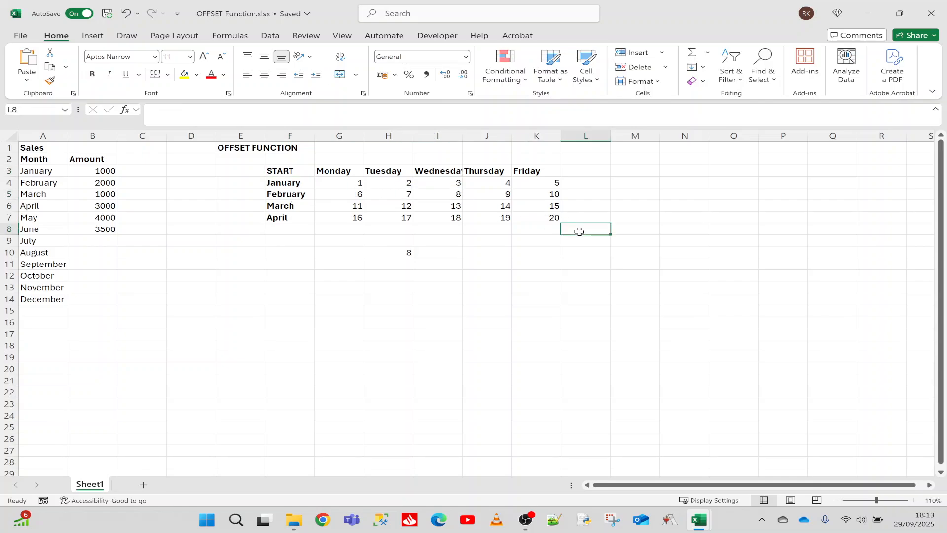
text(START)
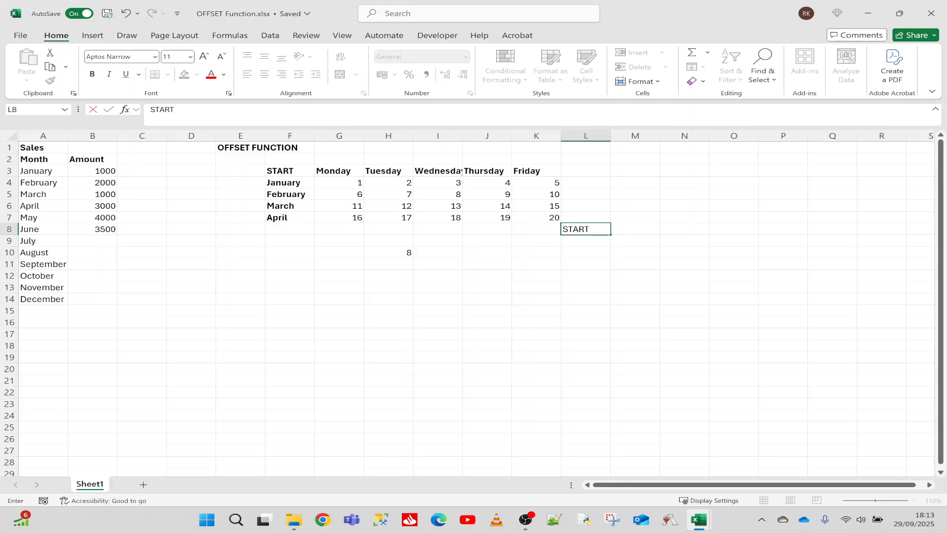
key(Return)
Step: Enter the formula =OFFSET(L8,-3,-3) in cell L10, using the START label in L8 as the reference
click(580, 255)
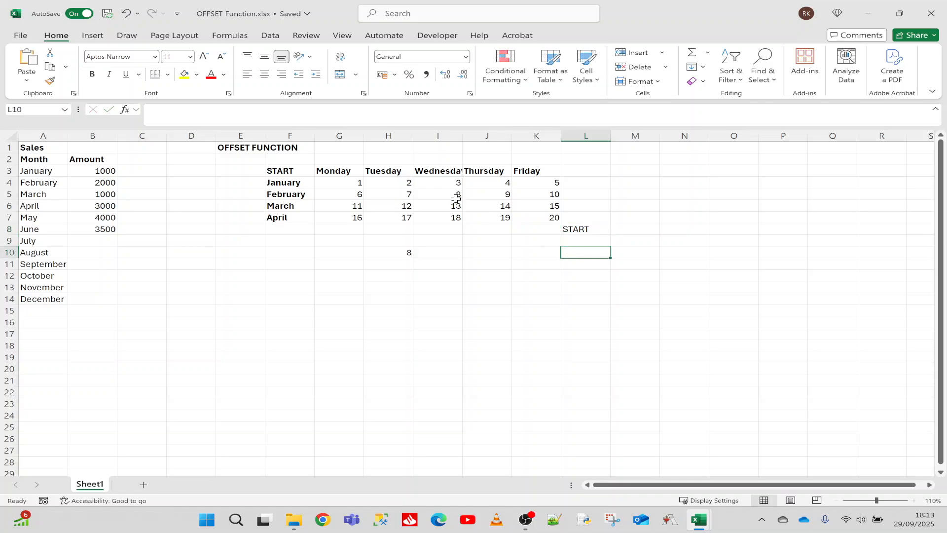
text(=off)
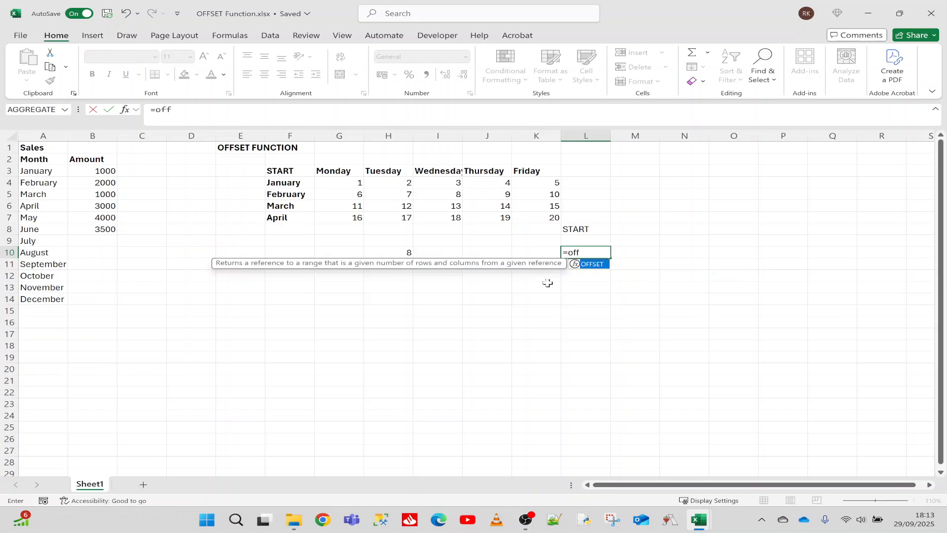
key(Tab)
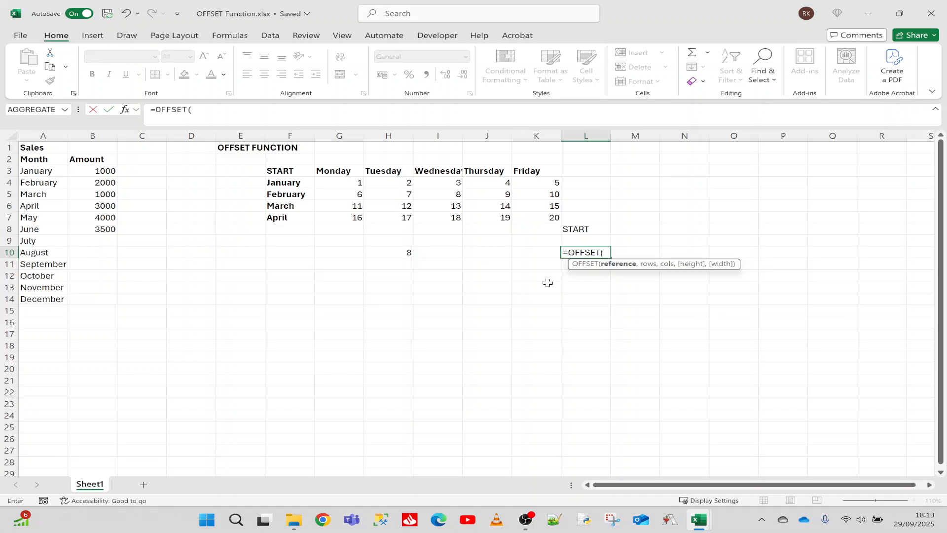
click(584, 230)
text(,)
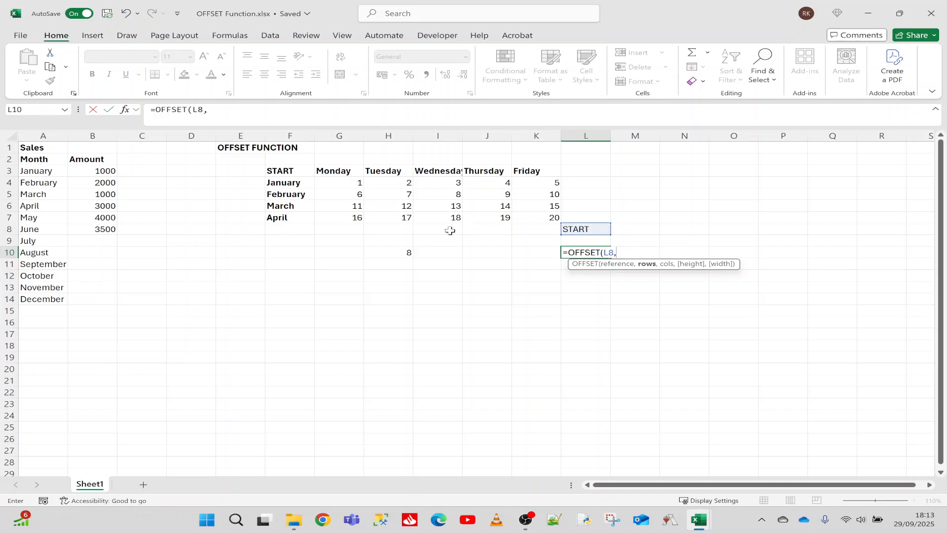
text(-3)
text(,-3)
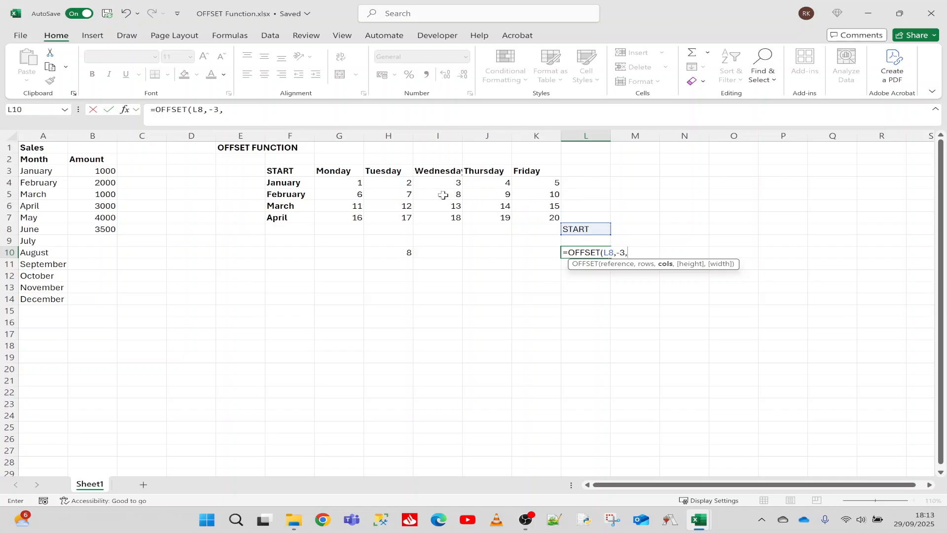
key(Return)
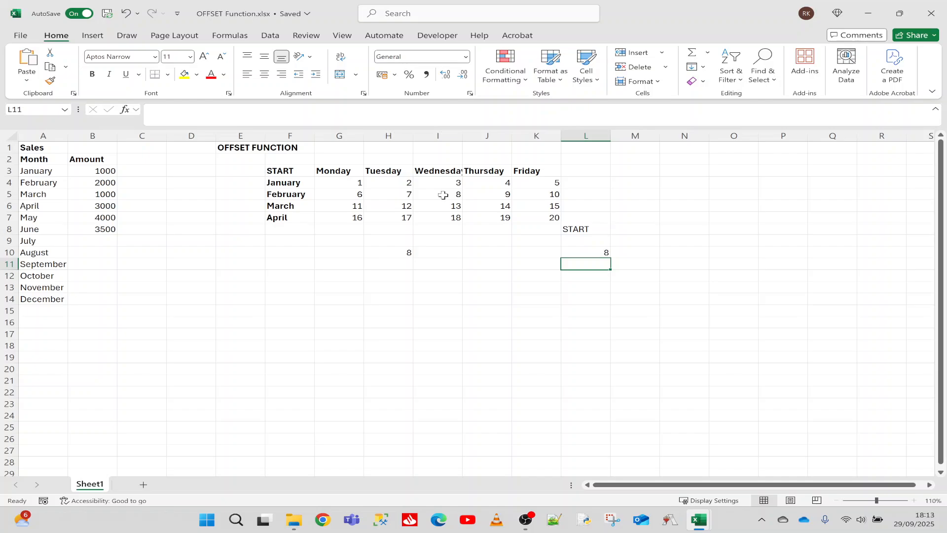
click(570, 250)
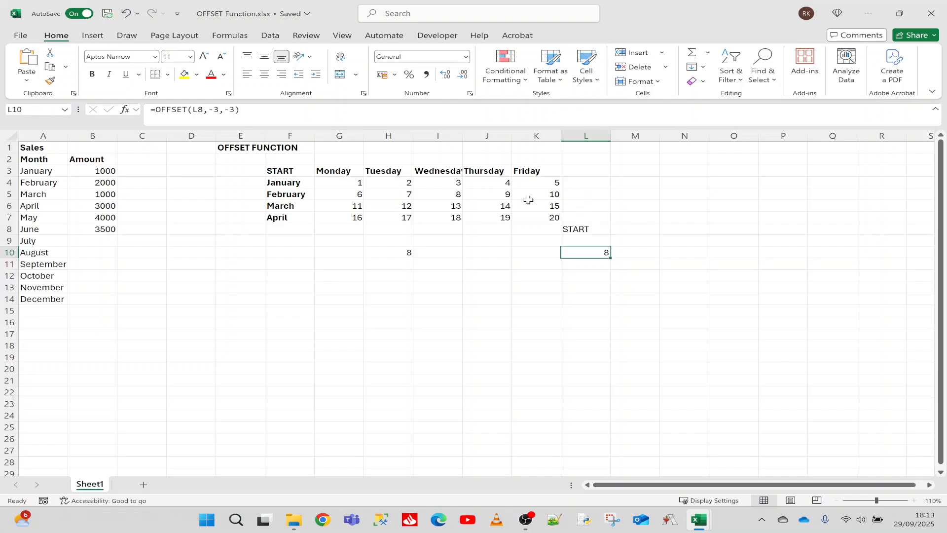
Step: Check both OFFSET formulas by setting I5 to 100, and return the cell to 8
click(447, 196)
text(100)
key(Return)
click(441, 192)
text(8)
key(Return)
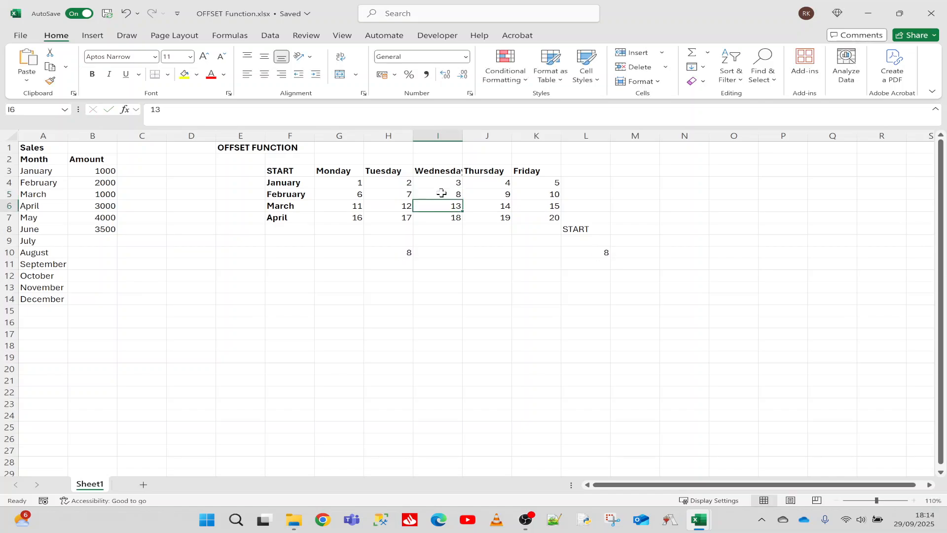
Step: Enter the formula =OFFSET(F3,0,0) in cell F10 to reference the START cell itself
click(292, 170)
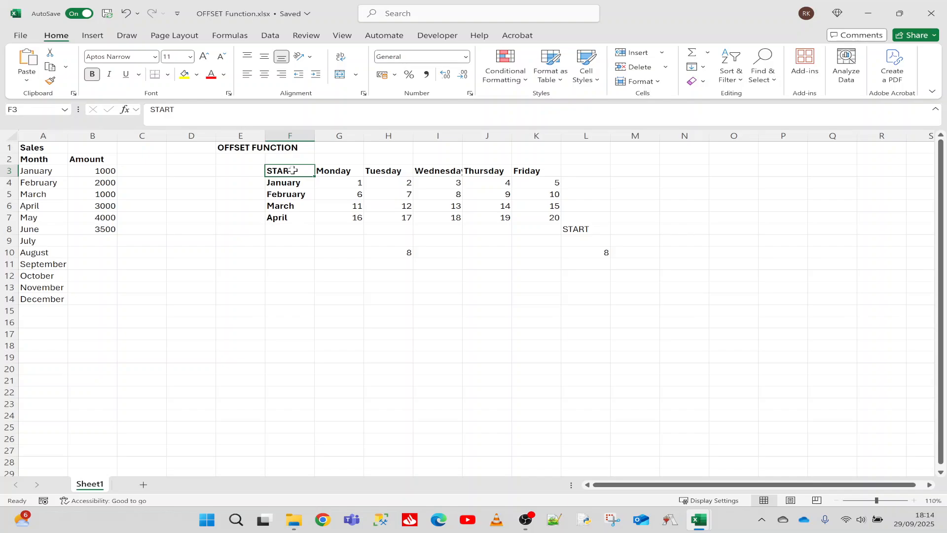
click(291, 184)
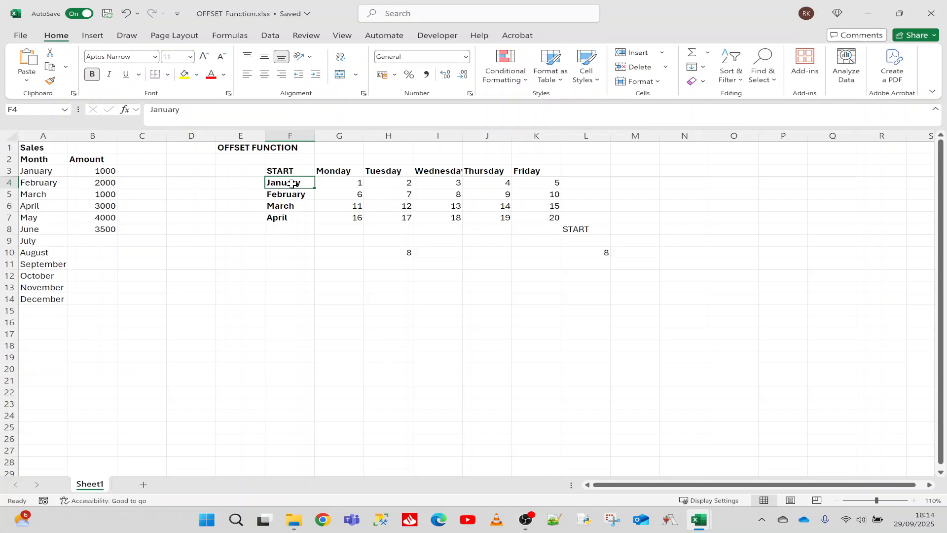
click(290, 252)
text(=off)
key(Tab)
click(292, 170)
text(,0,0)
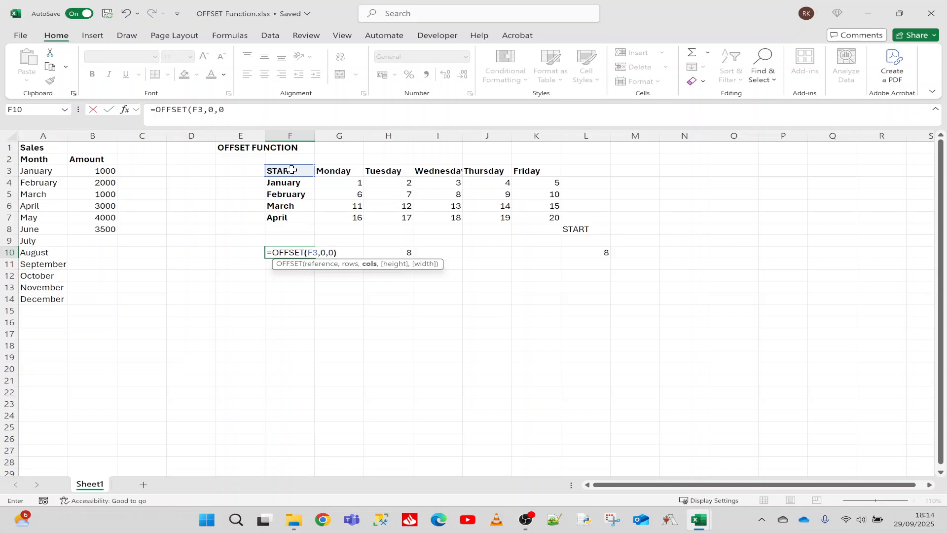
key(Return)
click(291, 169)
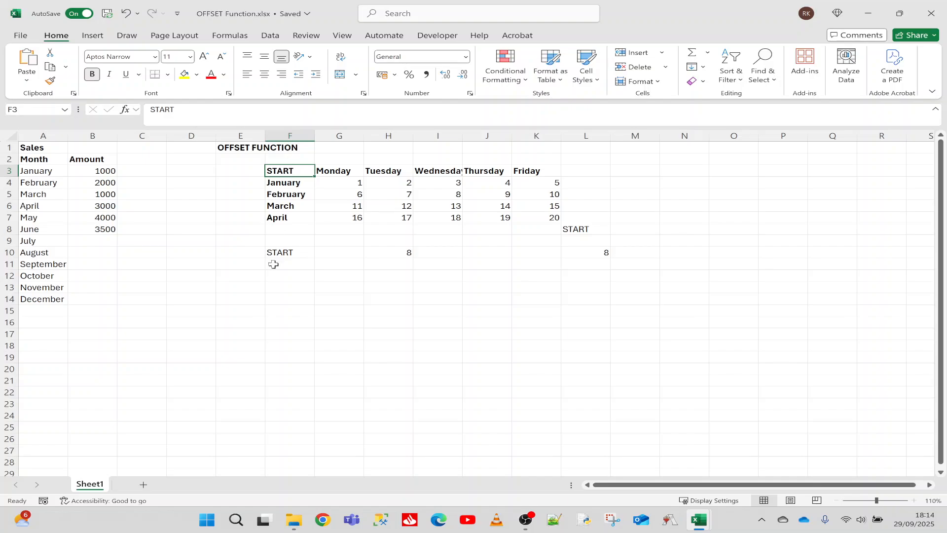
Step: Change the column offset in the F10 formula to 1 and compare the result with the Monday heading in G3
click(288, 253)
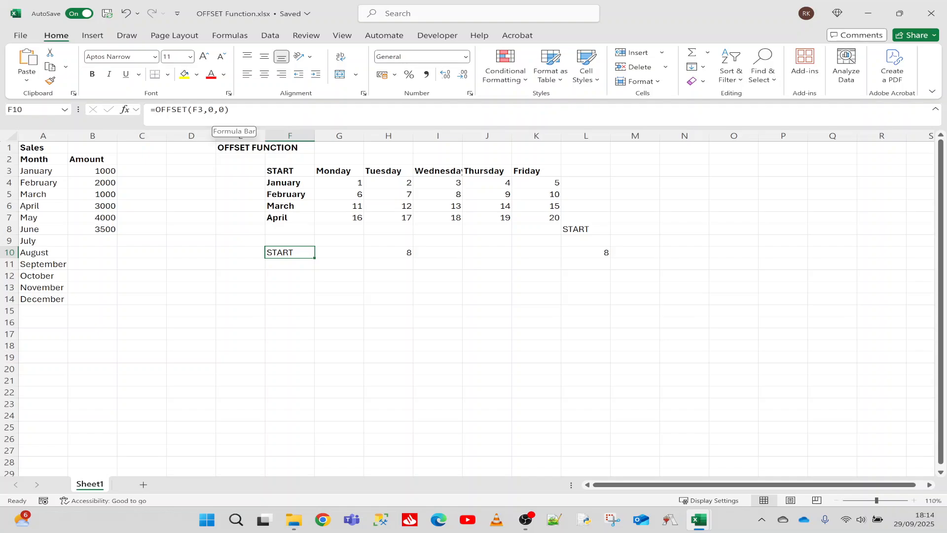
click(225, 109)
key(BackSpace)
text(1)
key(Return)
click(338, 179)
click(336, 173)
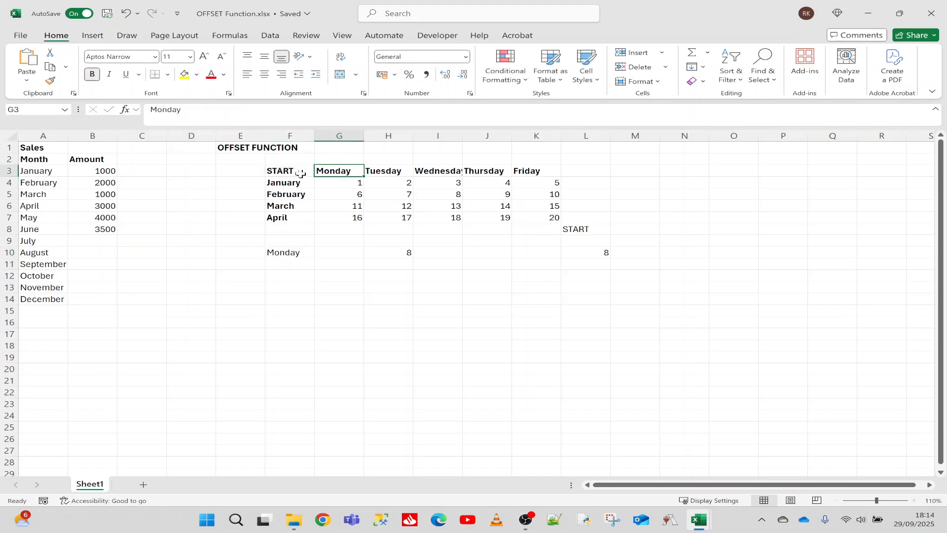
click(295, 171)
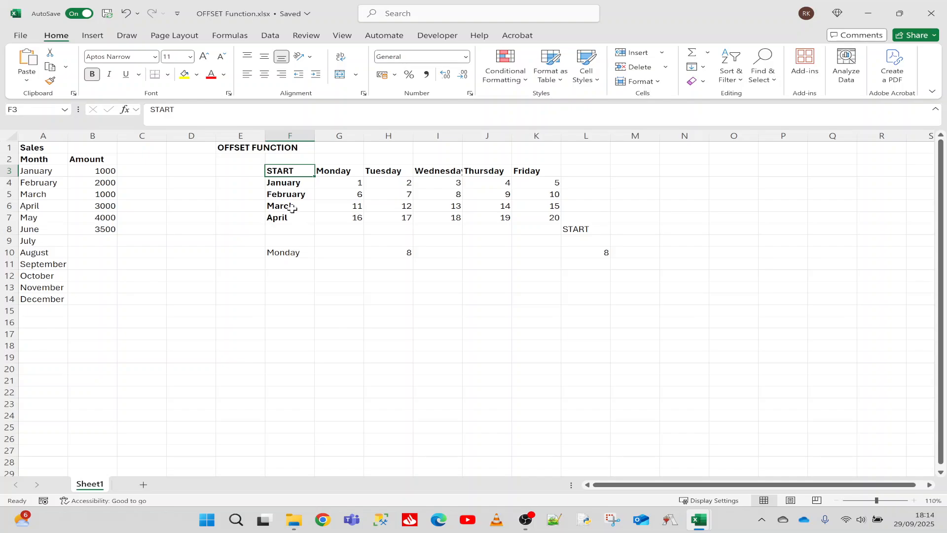
click(331, 172)
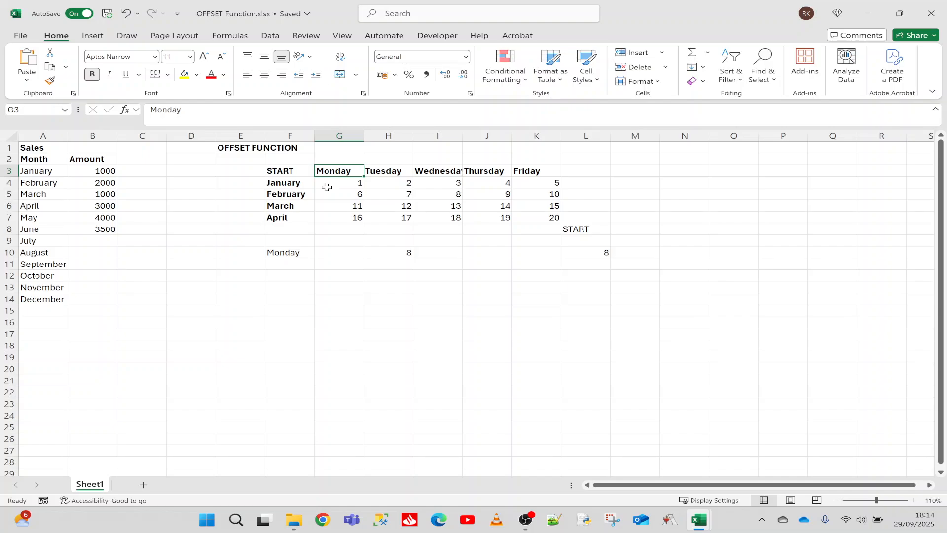
click(291, 252)
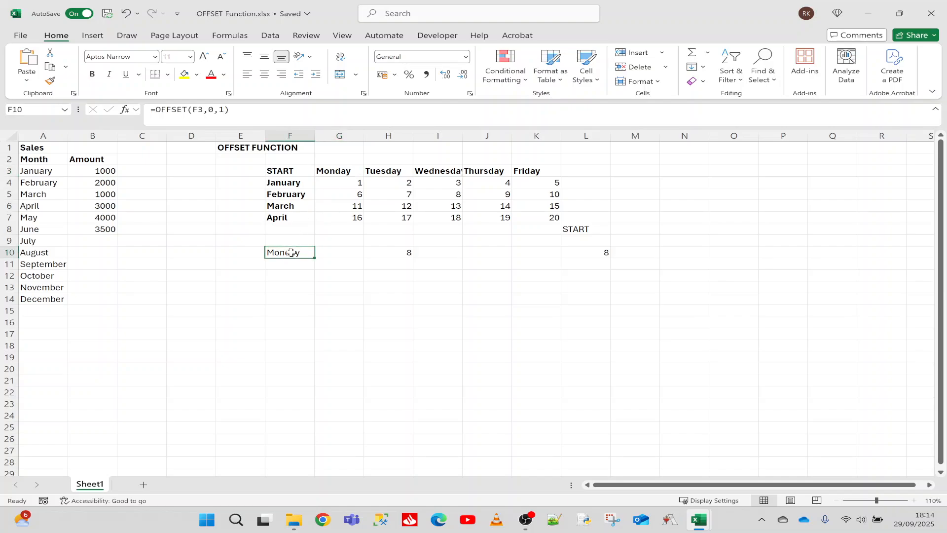
Step: Enter the formula =OFFSET(F3,2,3,1,1) in cell G12, using the START cell as reference with height and width of 1
click(327, 276)
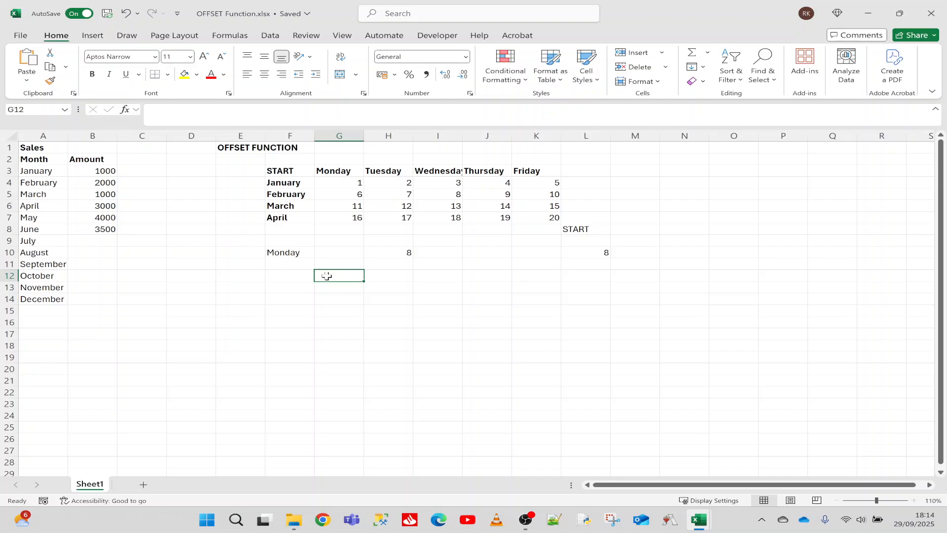
click(453, 194)
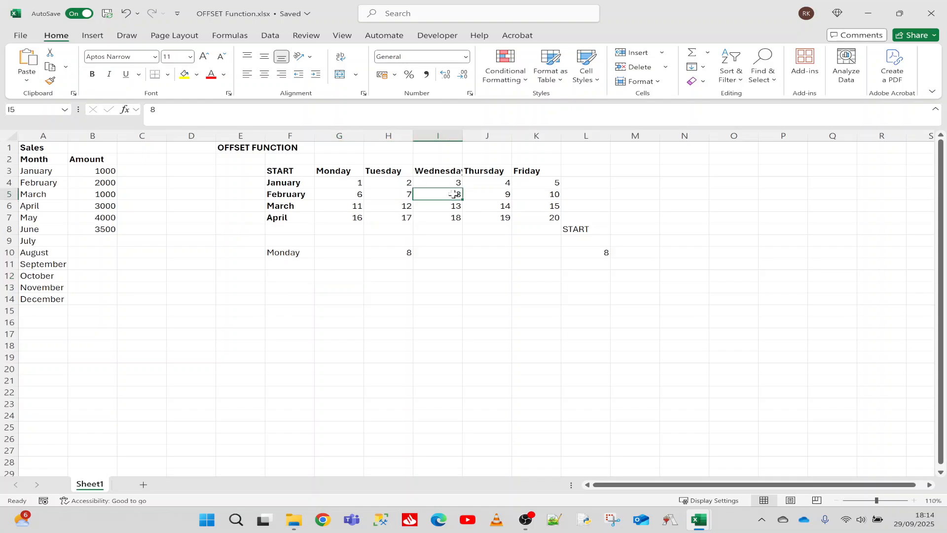
click(343, 274)
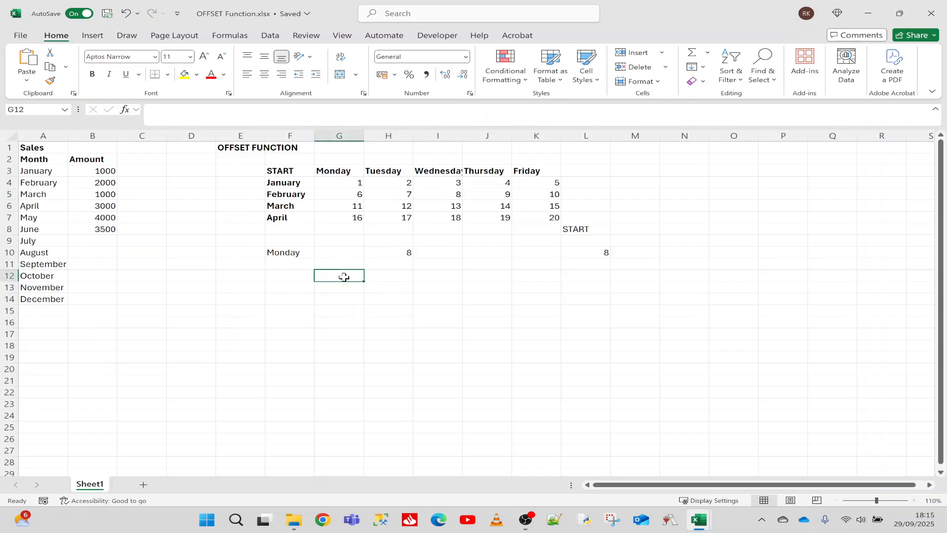
text(=off)
key(Tab)
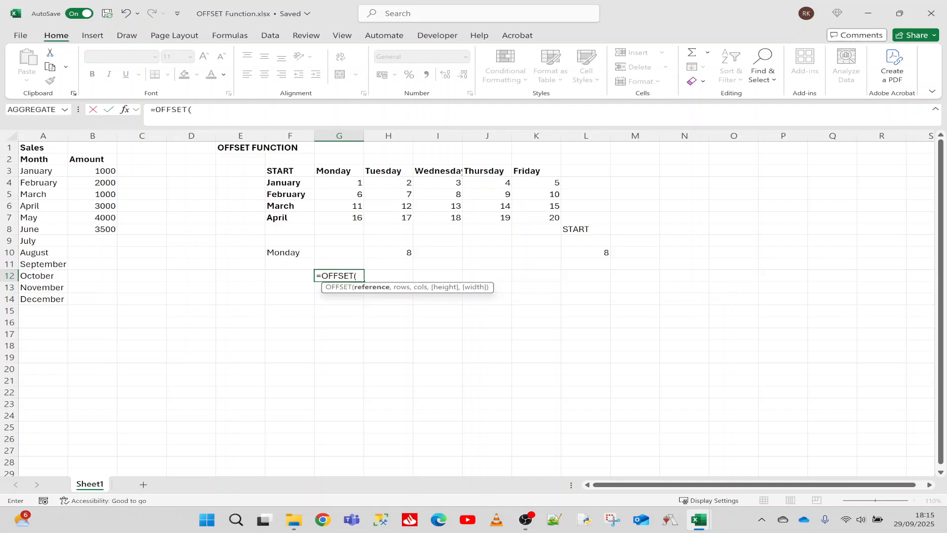
click(295, 170)
text(,2)
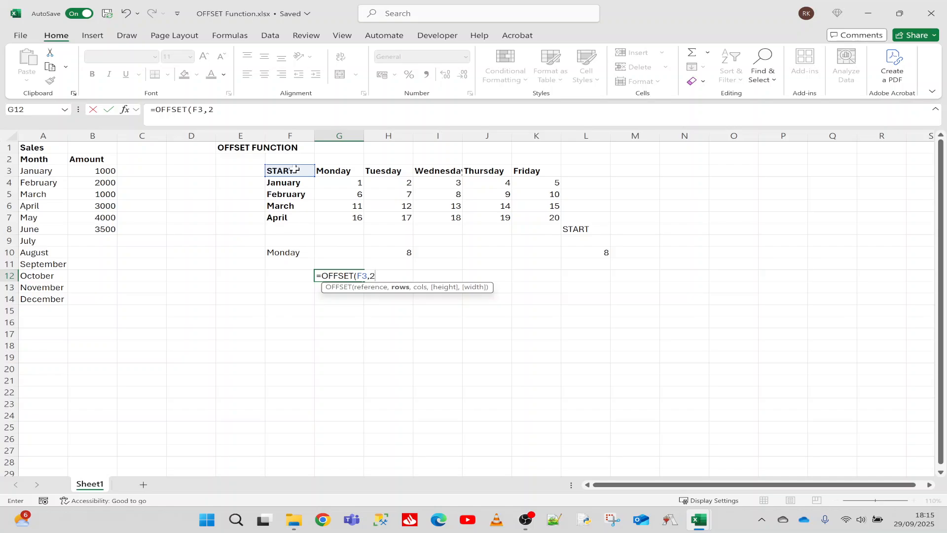
text(,3,)
text(1,1))
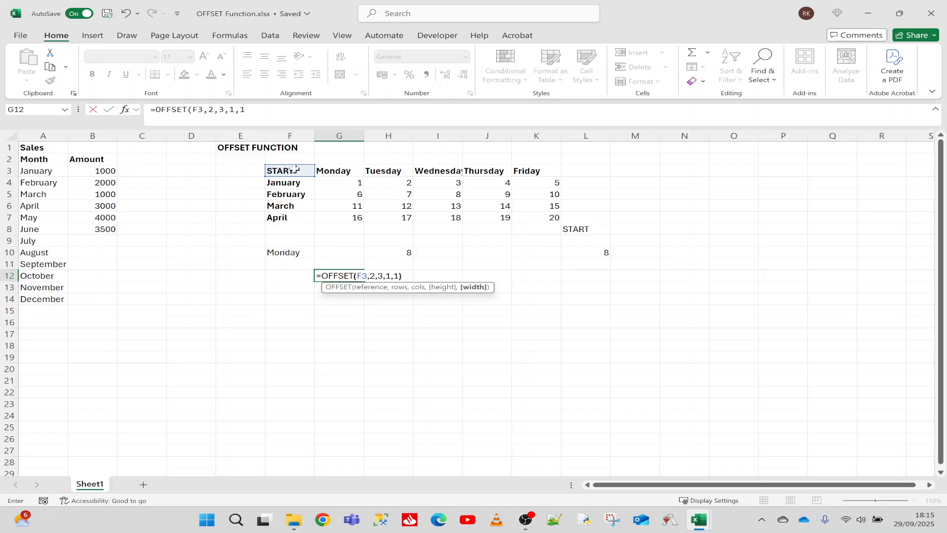
key(Return)
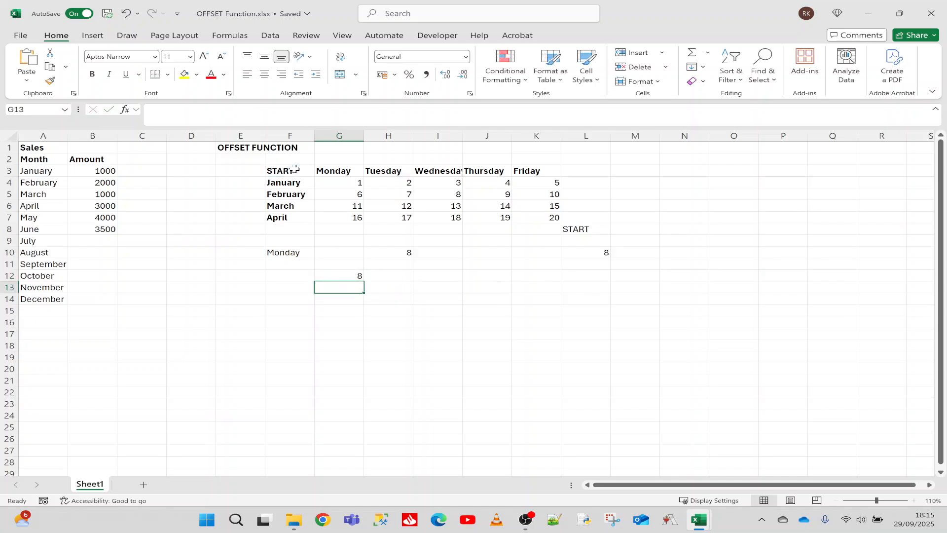
Step: Compare the G12 formula and its result with the formula in H10 and the source cell I5
click(403, 251)
click(348, 285)
click(345, 275)
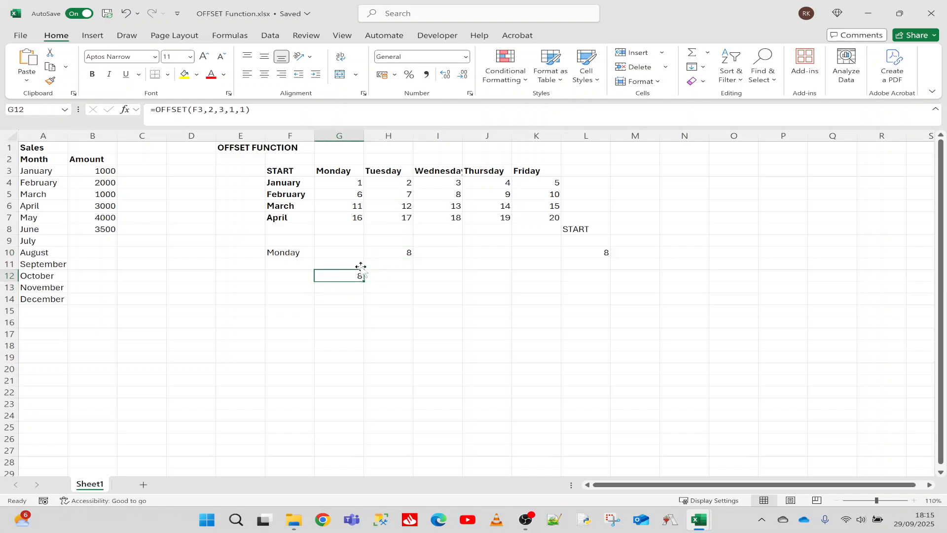
click(450, 195)
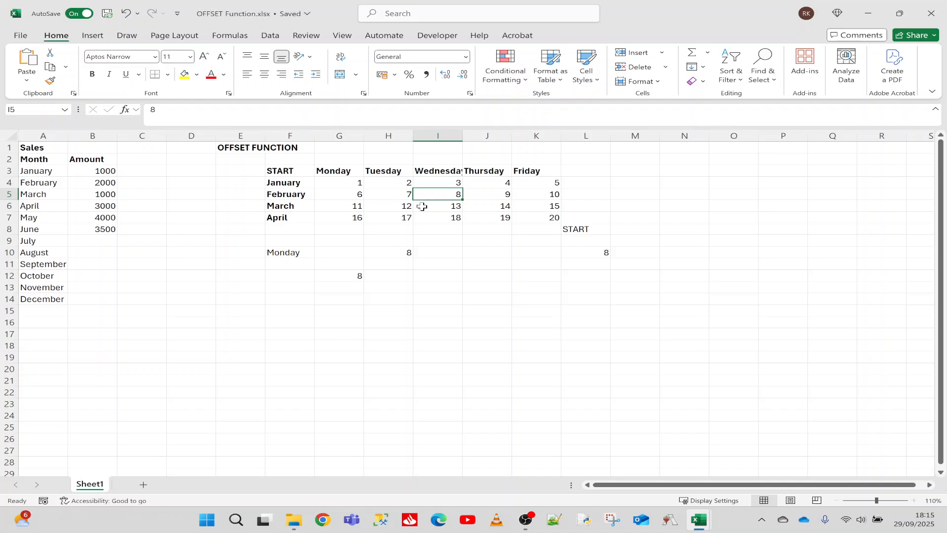
Step: Set both the height and width in the G12 OFFSET formula to 2 and compare the returned block with I5:J6
click(356, 274)
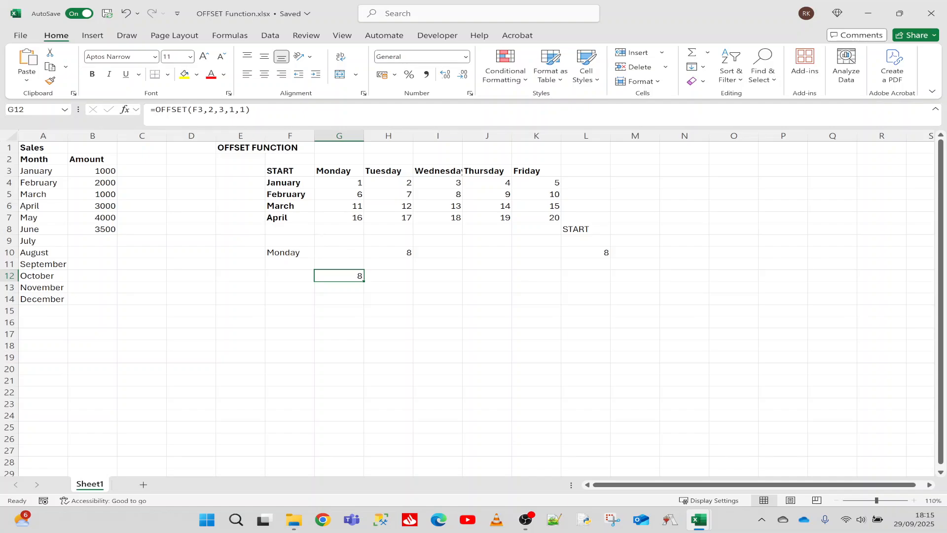
key(F2)
key(BackSpace)
text(2)
key(Right)
key(Delete)
text(2)
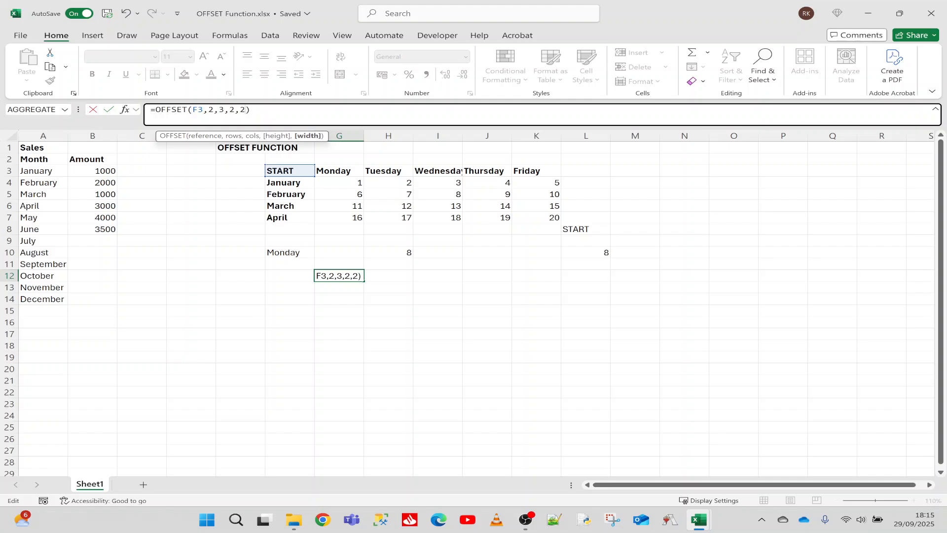
key(Return)
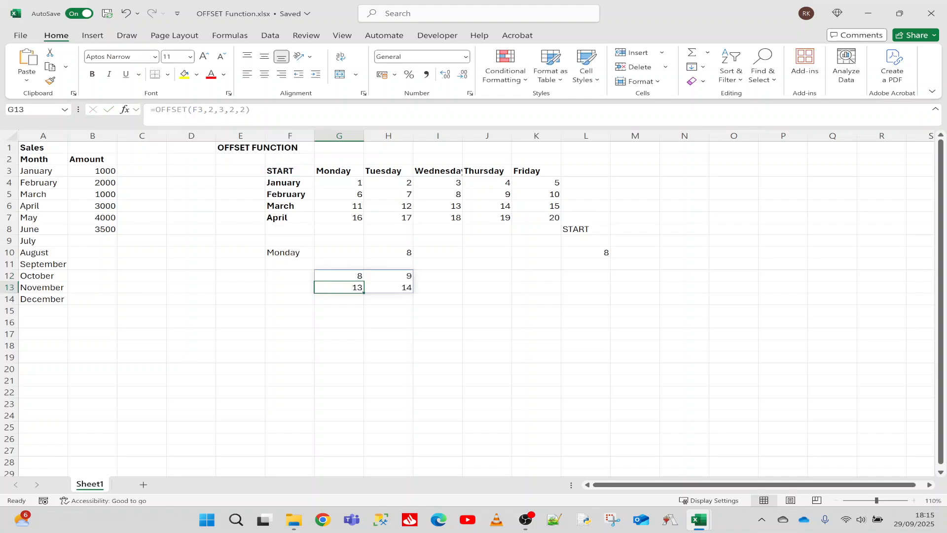
click(341, 276)
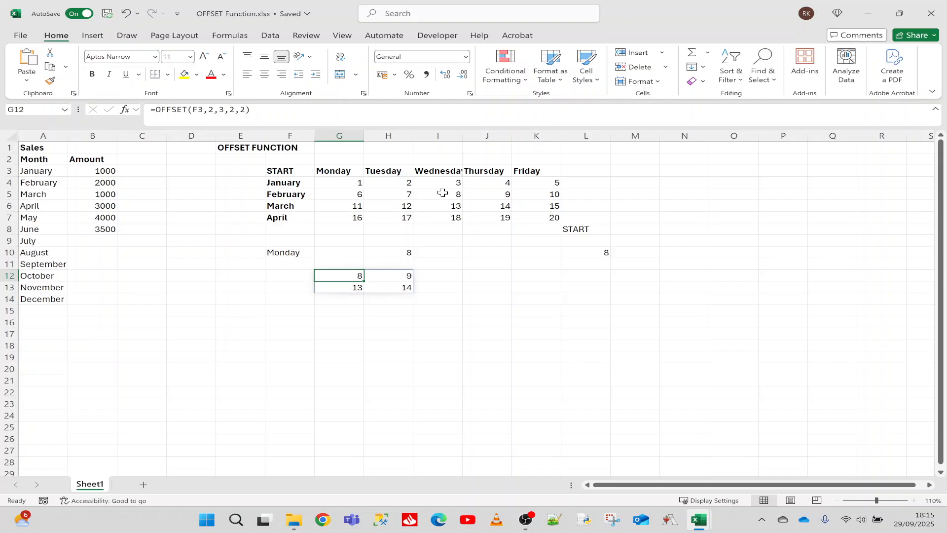
drag(442, 193, 483, 207)
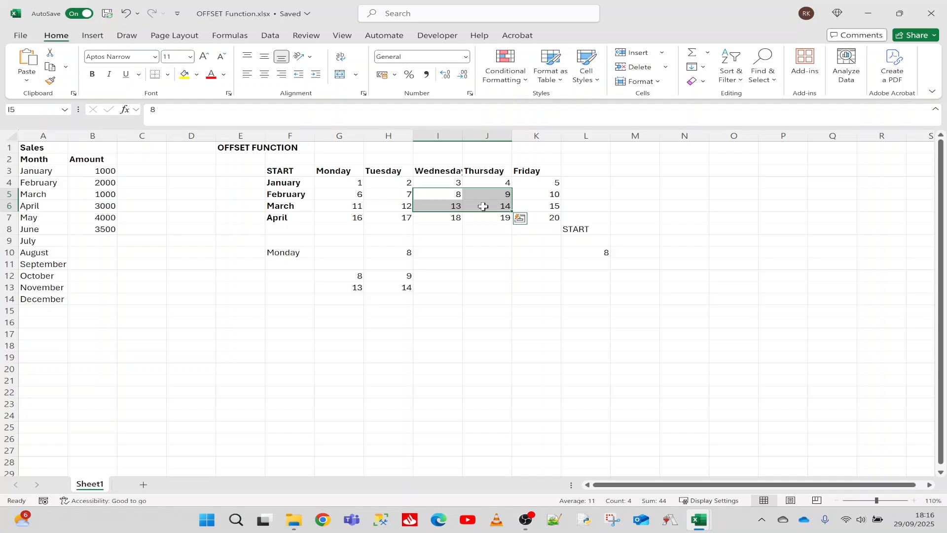
Step: Change the height in the G12 OFFSET formula to -2 and compare the returned block with cells I4:J5
click(351, 279)
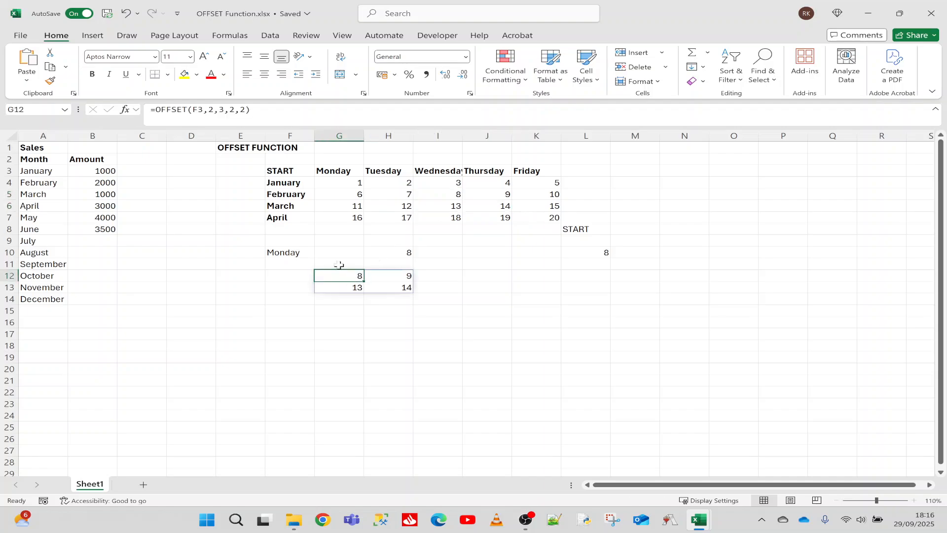
click(251, 110)
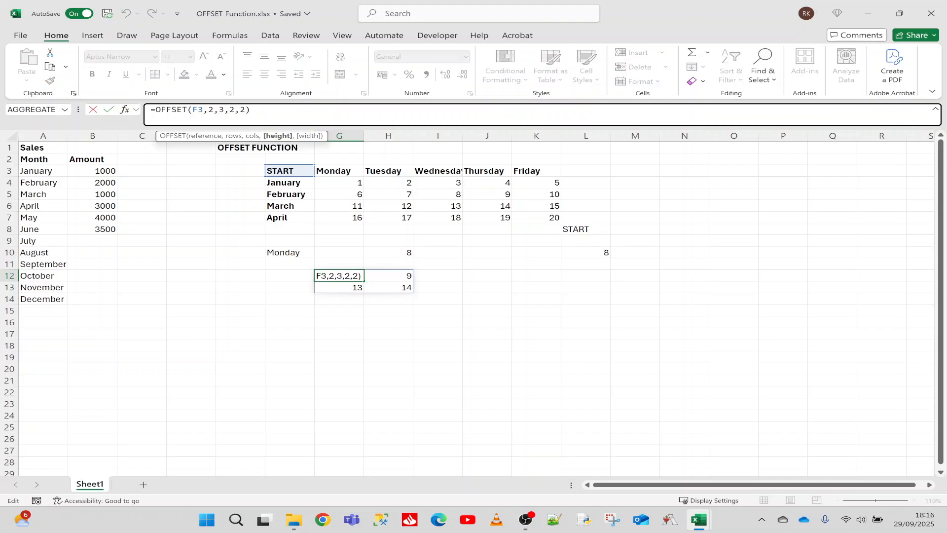
text(-)
key(Return)
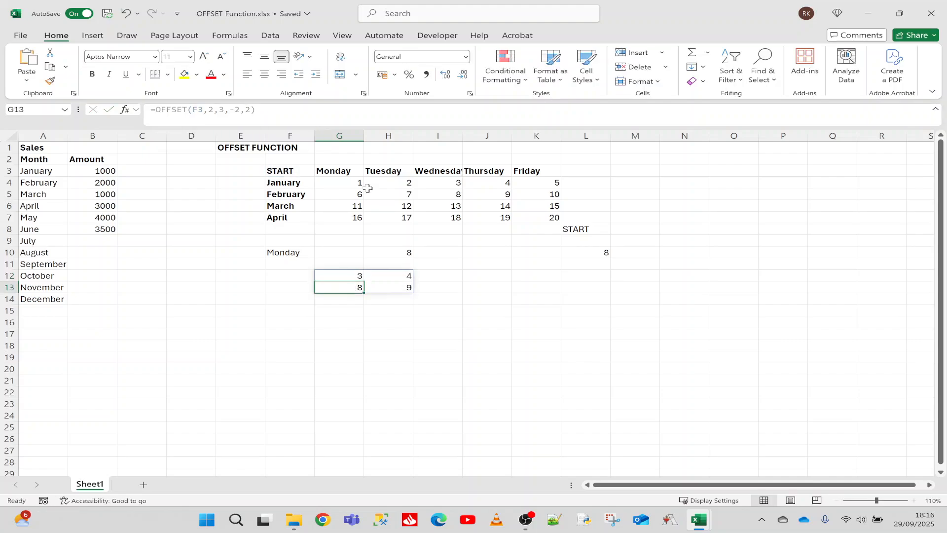
drag(440, 196, 475, 180)
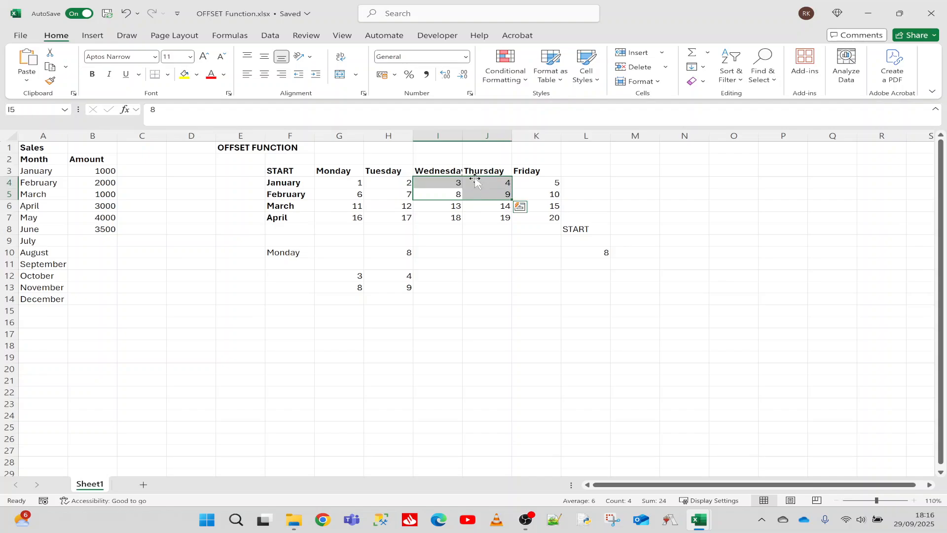
click(352, 288)
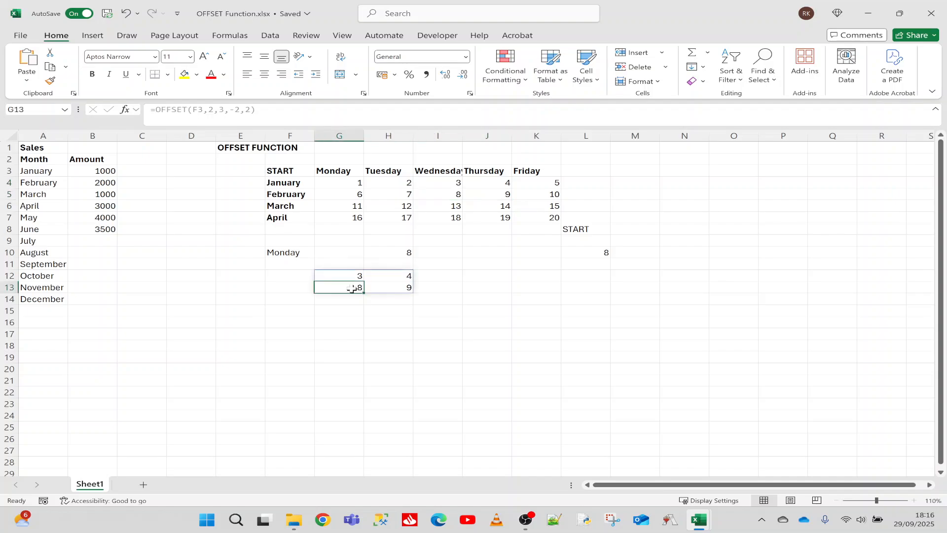
Step: Wrap the OFFSET formula in G12 in a SUM function and check its total against cells I4:J5
click(348, 276)
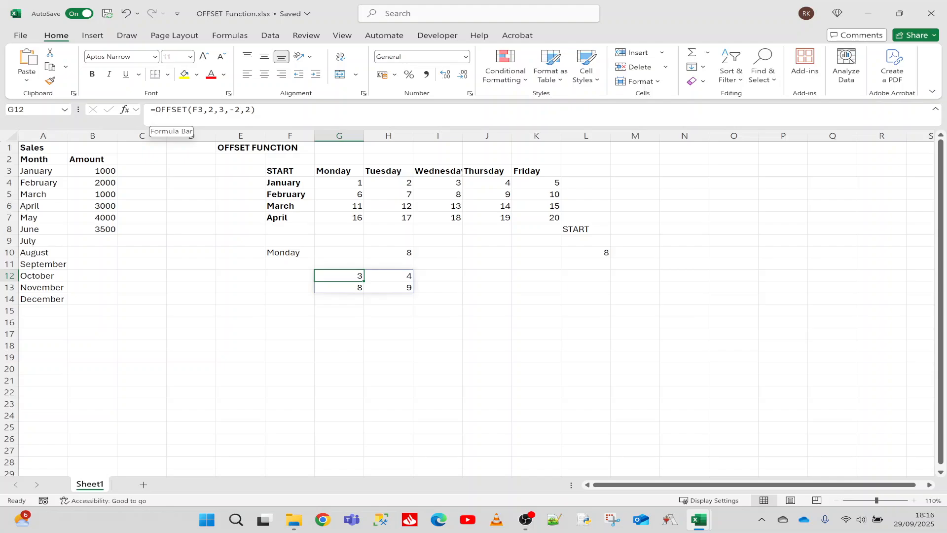
text(SU)
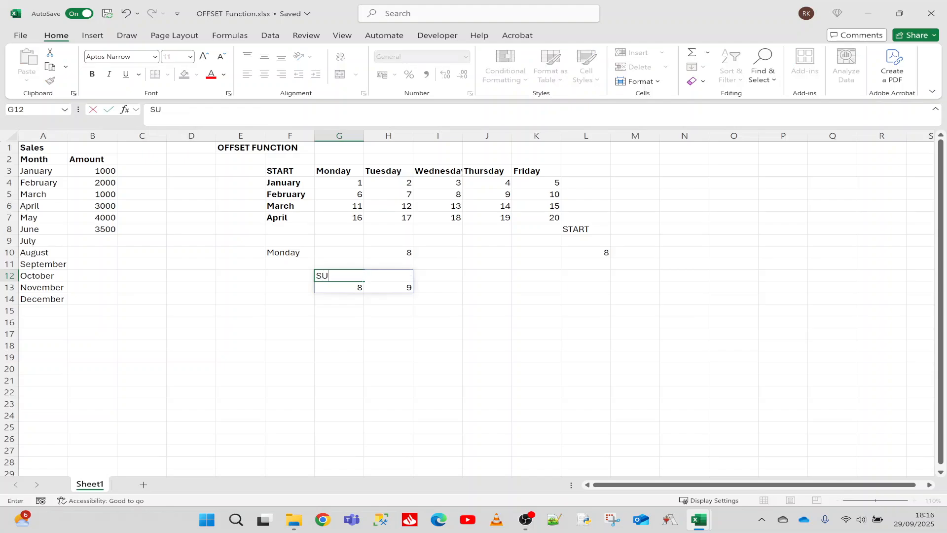
key(Escape)
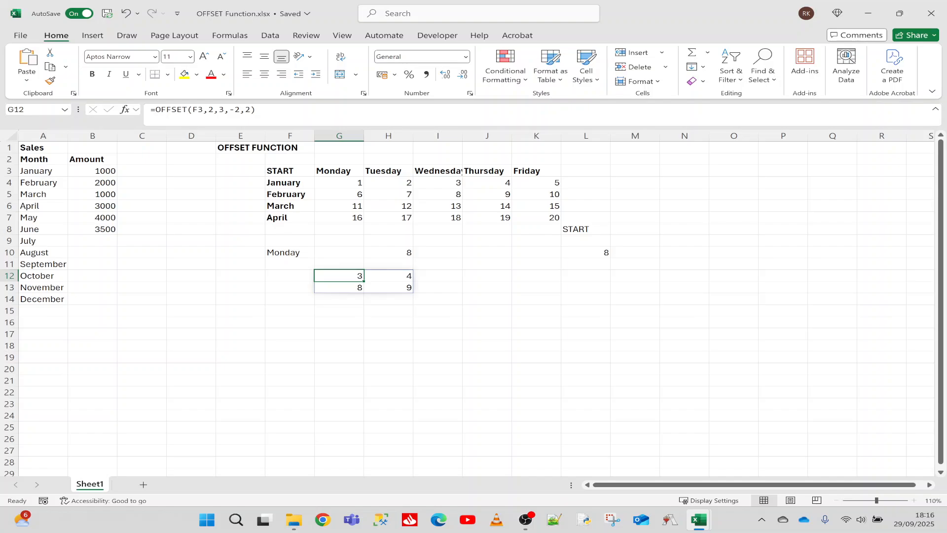
key(F2)
text(SUM()
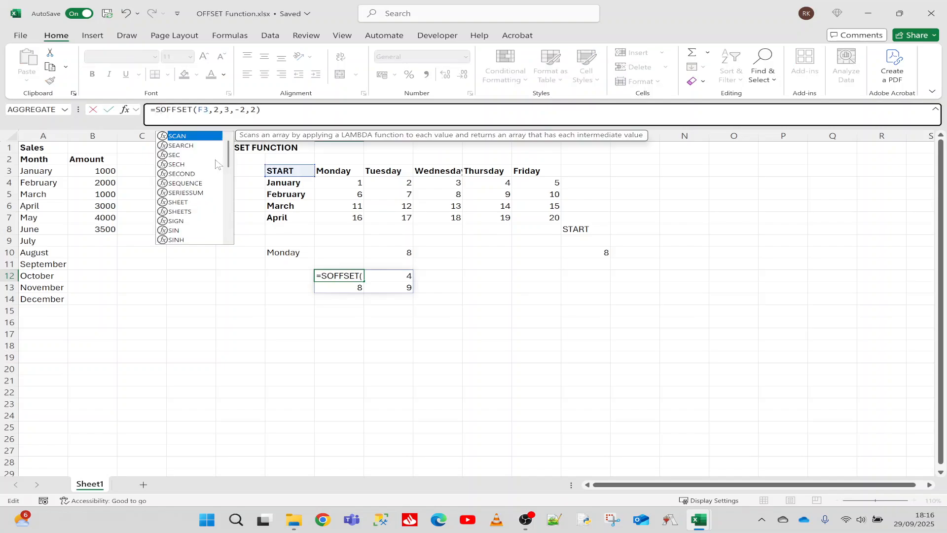
text())
key(Return)
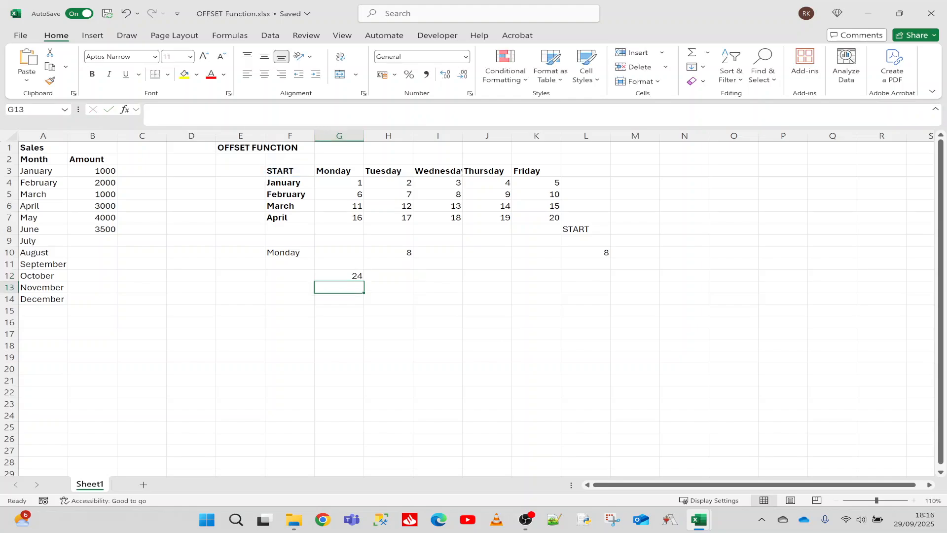
click(338, 275)
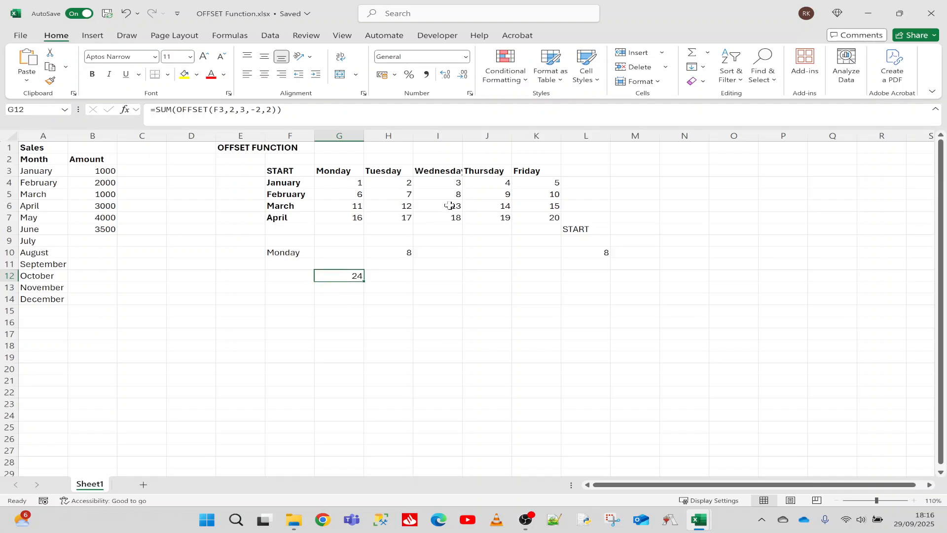
drag(451, 194, 493, 188)
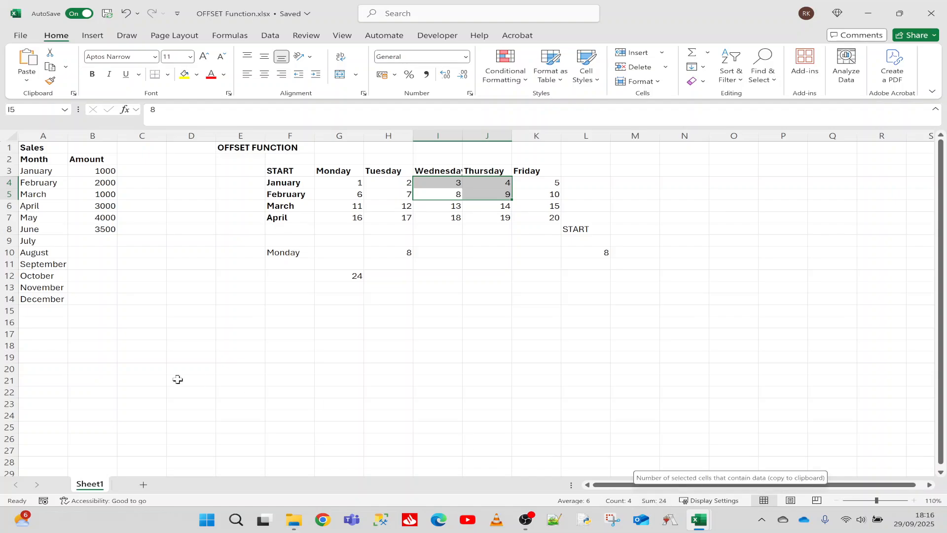
Step: Review the Sales table's Amount column, covering the January cell, the April to June amounts and the empty July to September cells
click(162, 289)
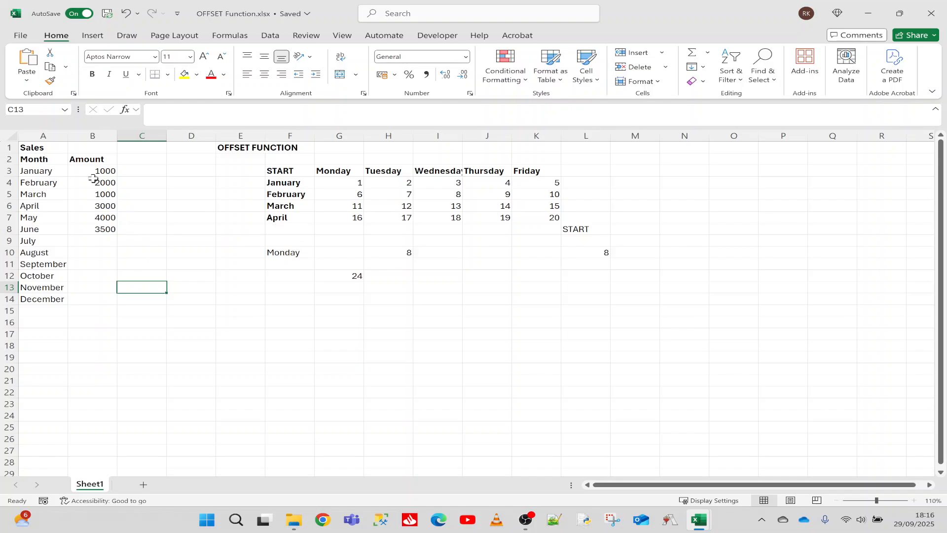
click(74, 169)
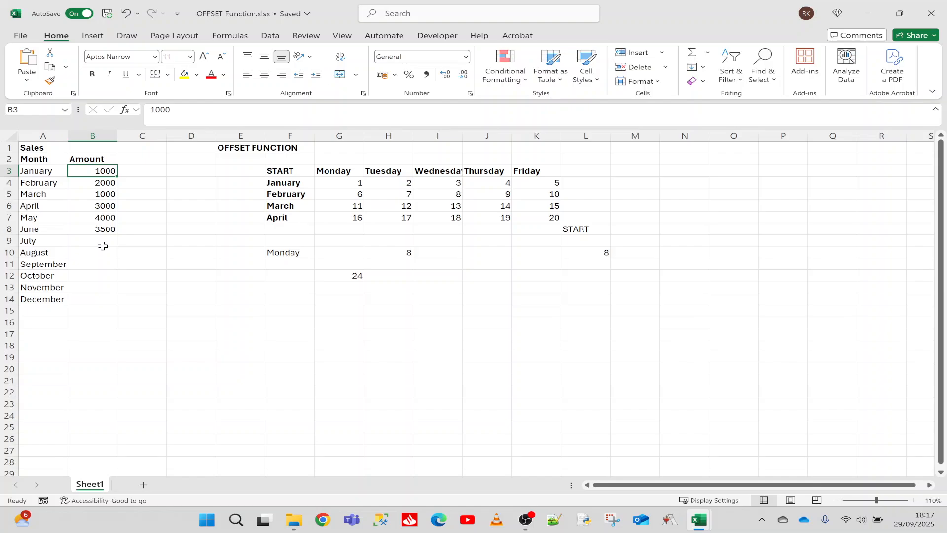
drag(102, 229, 101, 207)
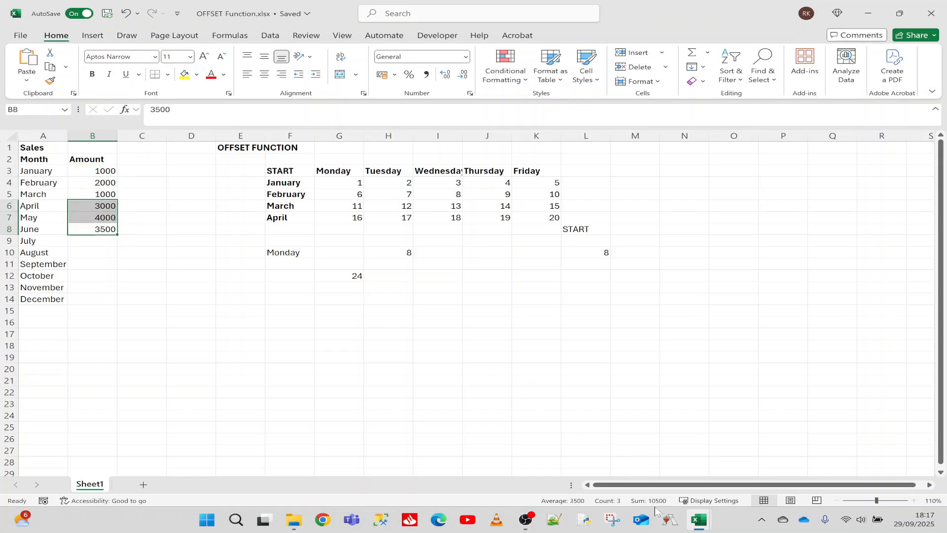
click(96, 241)
click(96, 252)
click(96, 266)
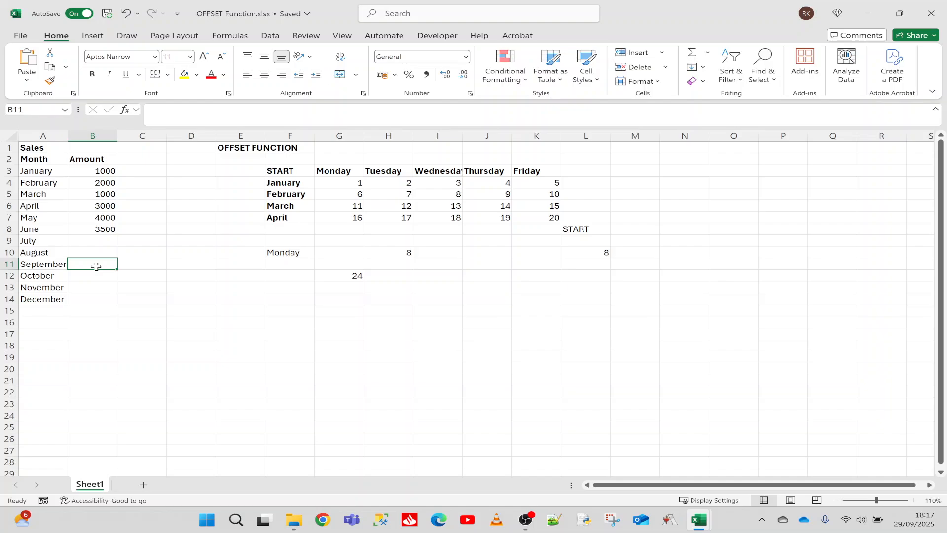
Step: Enter the formula =OFFSET(B2,6,0) in cell D3 and compare its result with the June amount in B8
click(180, 172)
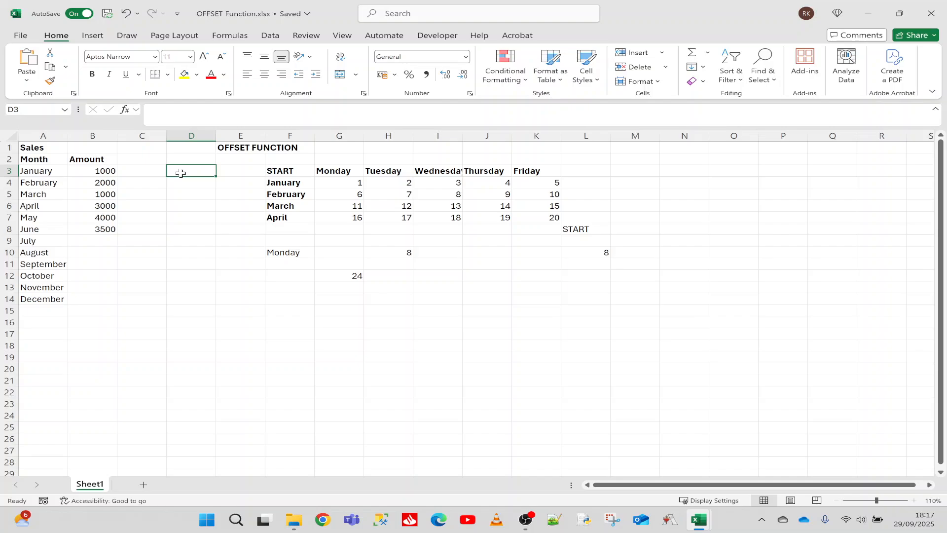
text(=off)
key(Tab)
click(94, 159)
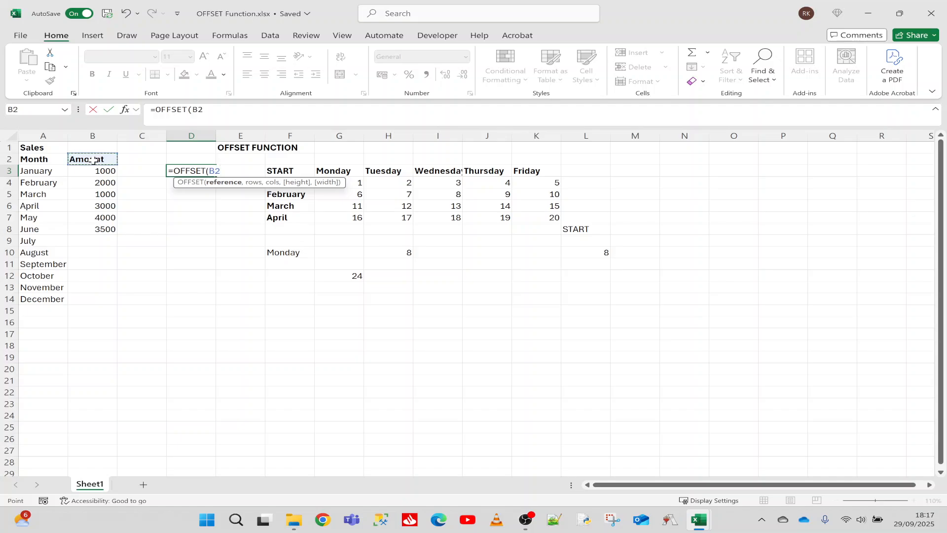
text(,)
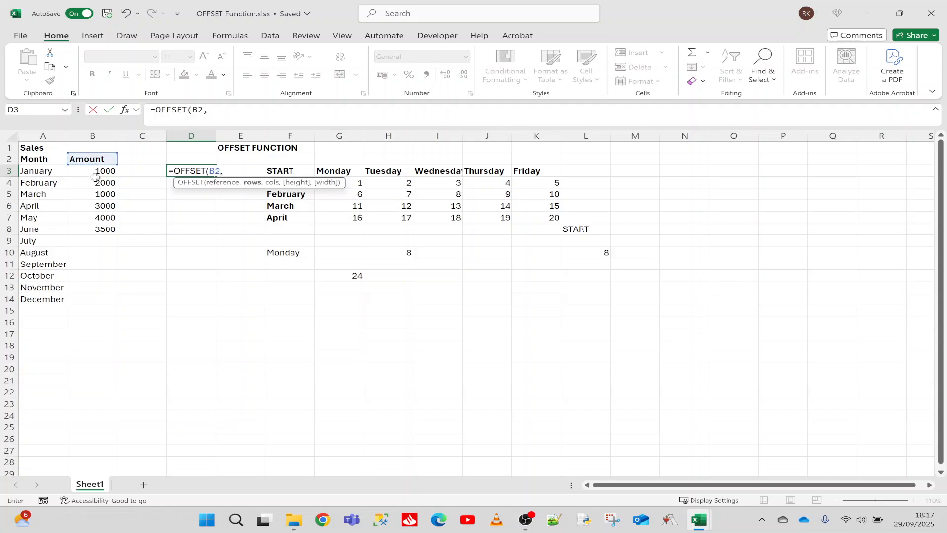
text(6,0)
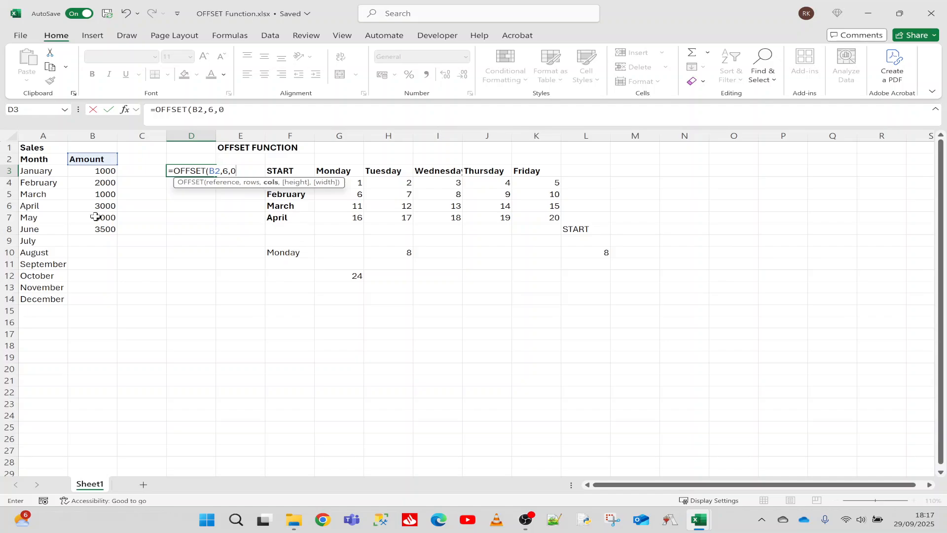
key(Return)
click(98, 230)
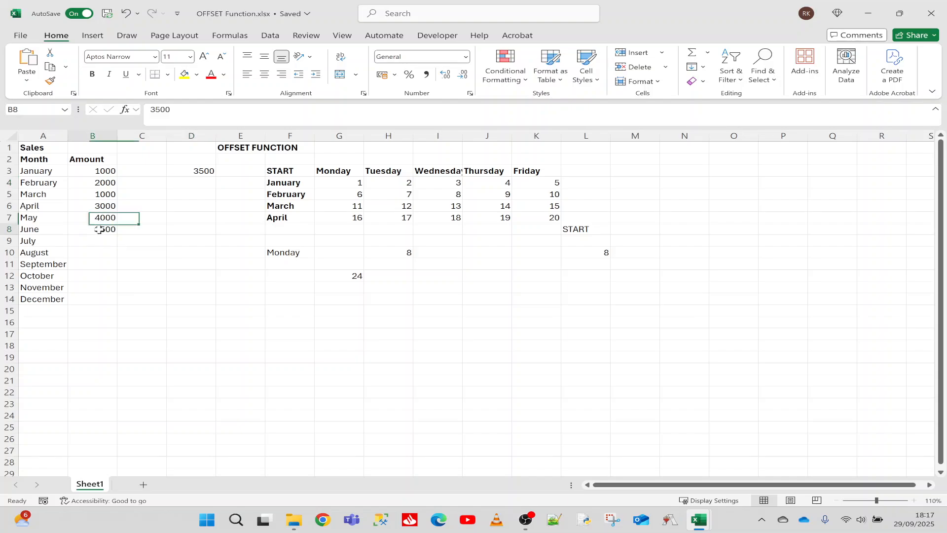
Step: Extend the OFFSET formula in D3 with a height of -3 and a width of 1, giving =OFFSET(B2,6,0,-3,1)
click(192, 171)
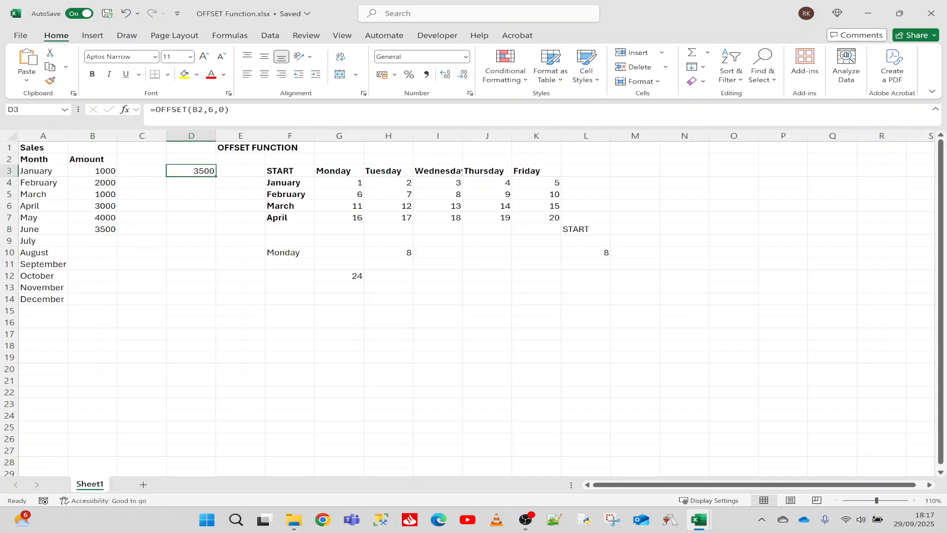
double_click(192, 171)
text(,)
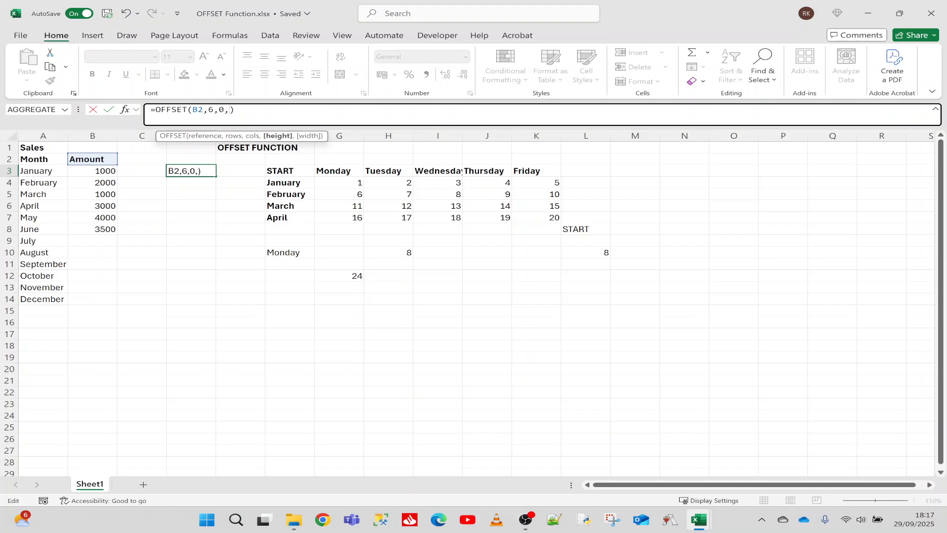
text(-3)
text(,1)
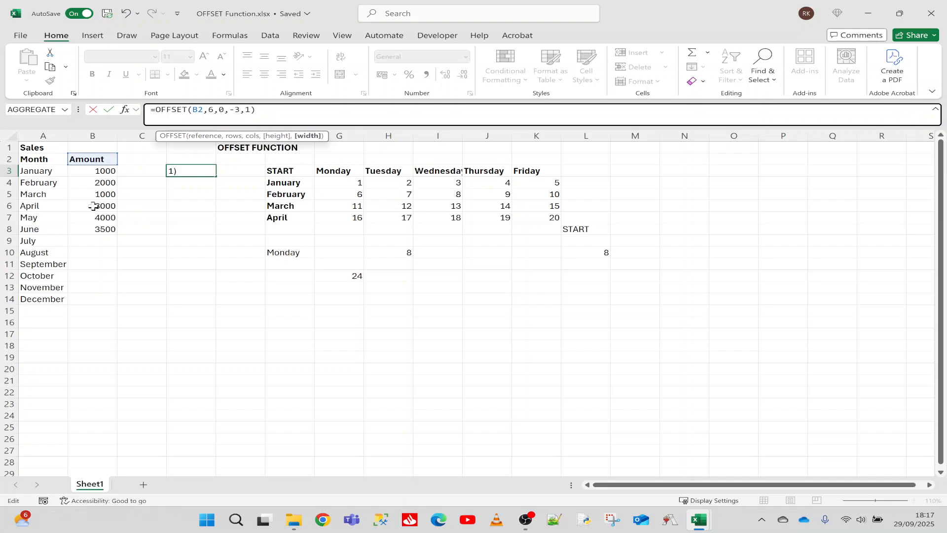
key(Return)
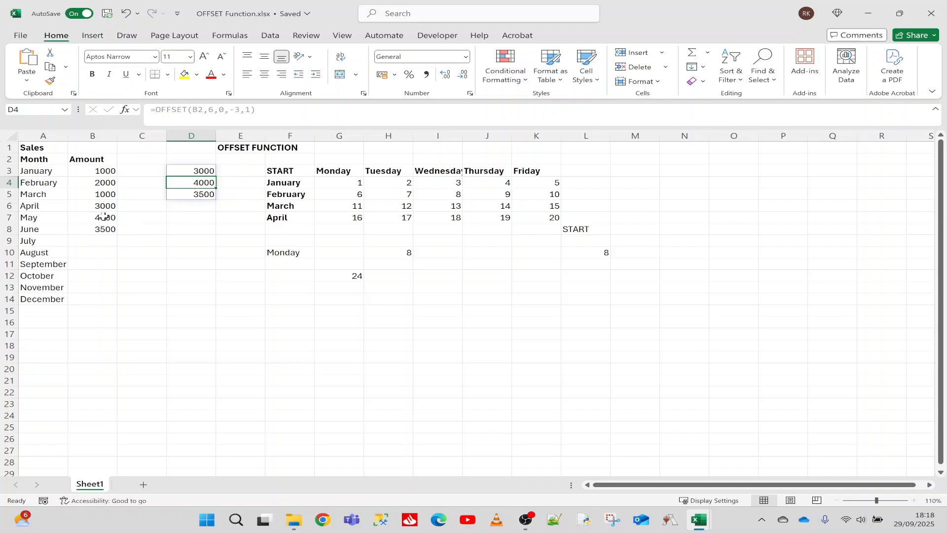
Step: Wrap the OFFSET formula in D3 in an AVERAGE function and compare its result with the April to June amounts in B6:B8
click(192, 170)
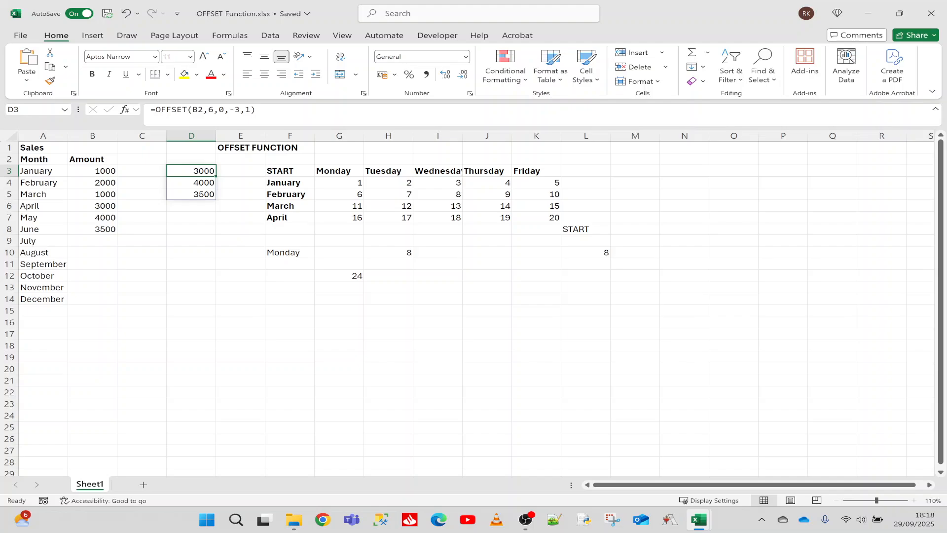
click(155, 109)
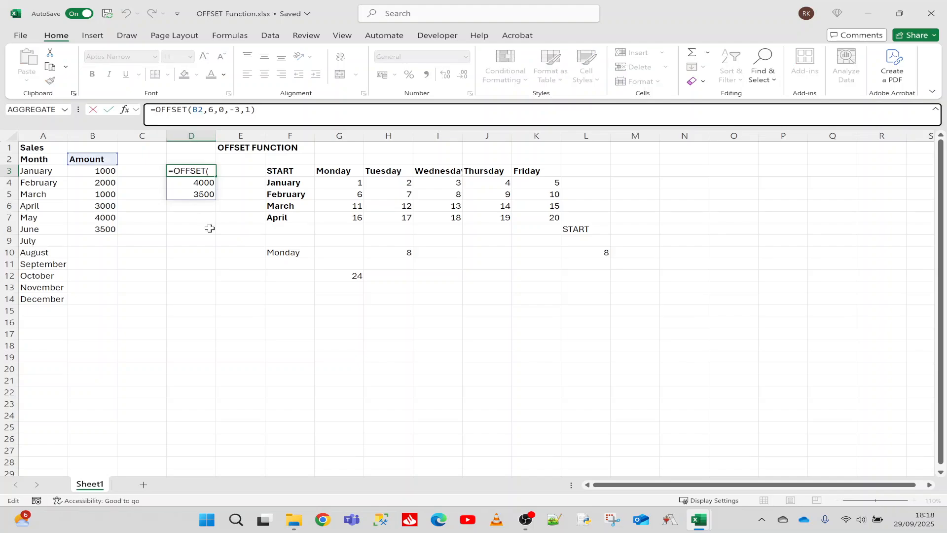
text(AVER)
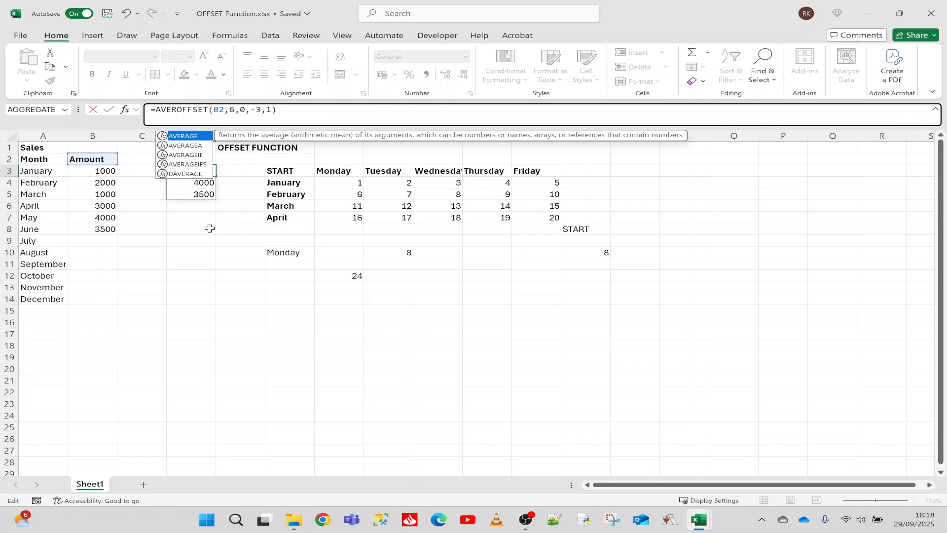
key(Tab)
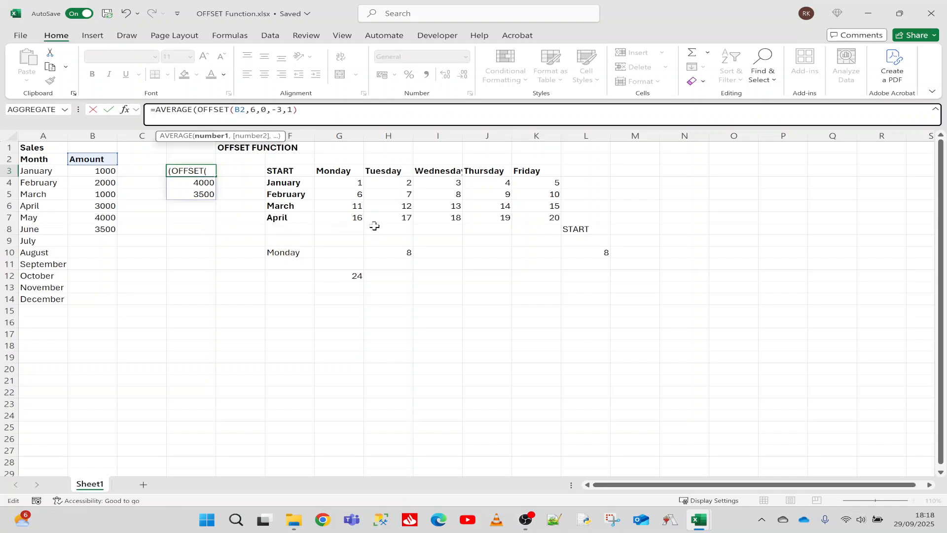
key(End)
text())
key(Return)
click(185, 172)
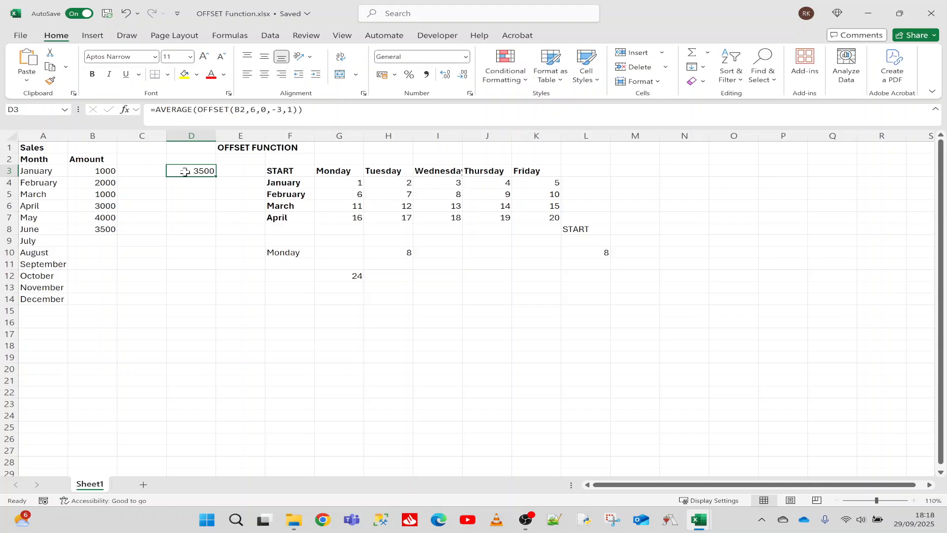
drag(106, 206, 106, 227)
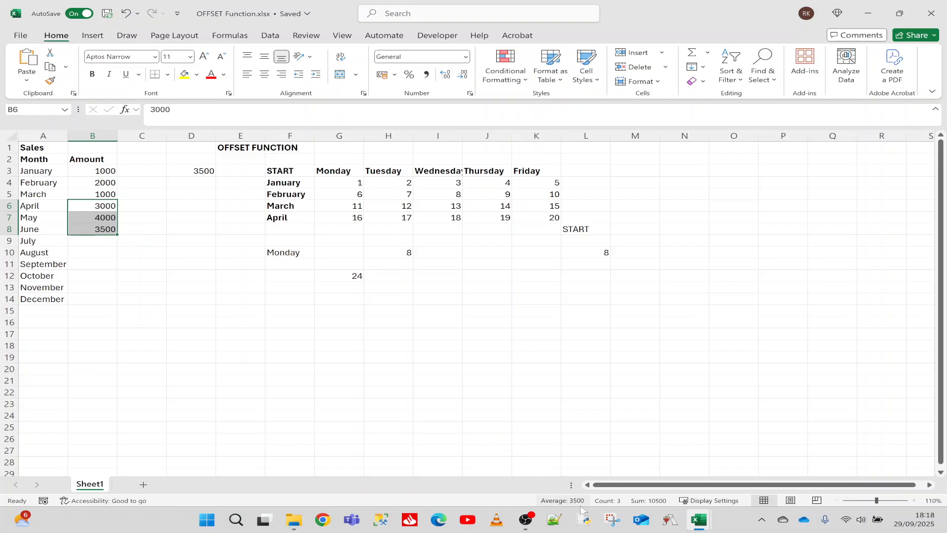
click(192, 173)
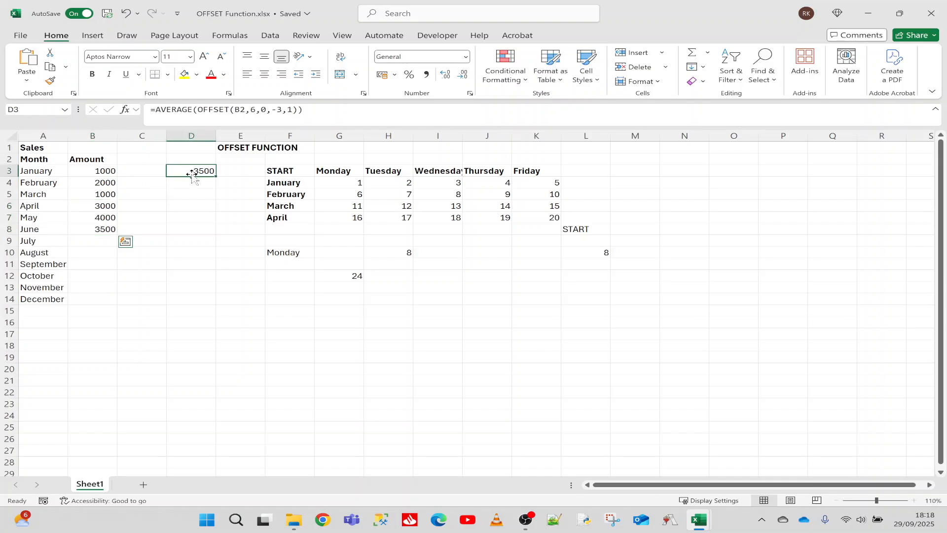
Step: Enter 5000 as the July amount in B9 and check which months the D3 average formula covers
click(96, 243)
text(5000)
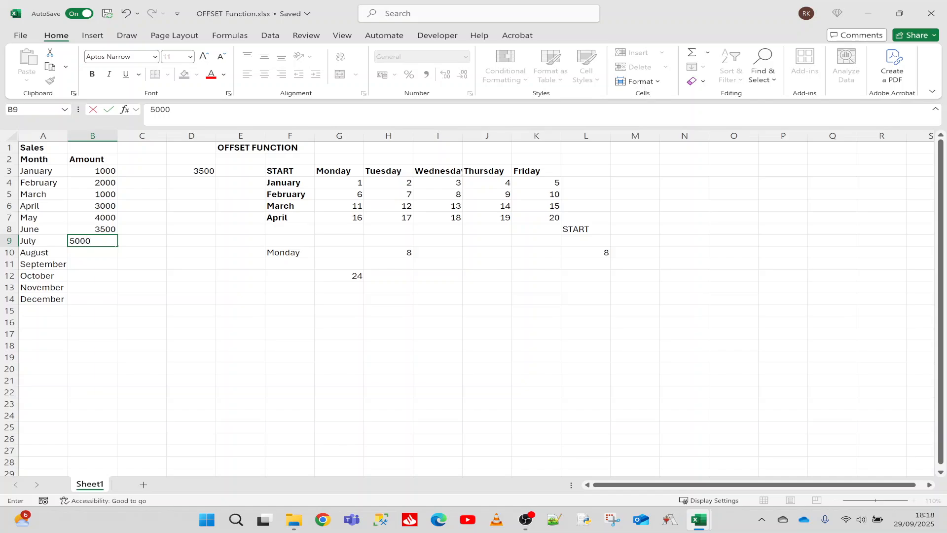
key(Return)
click(193, 170)
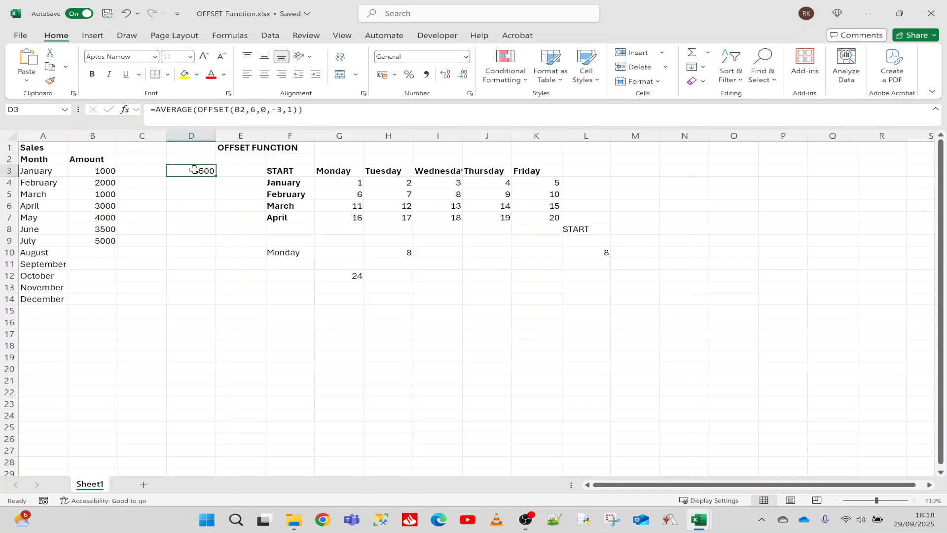
double_click(178, 173)
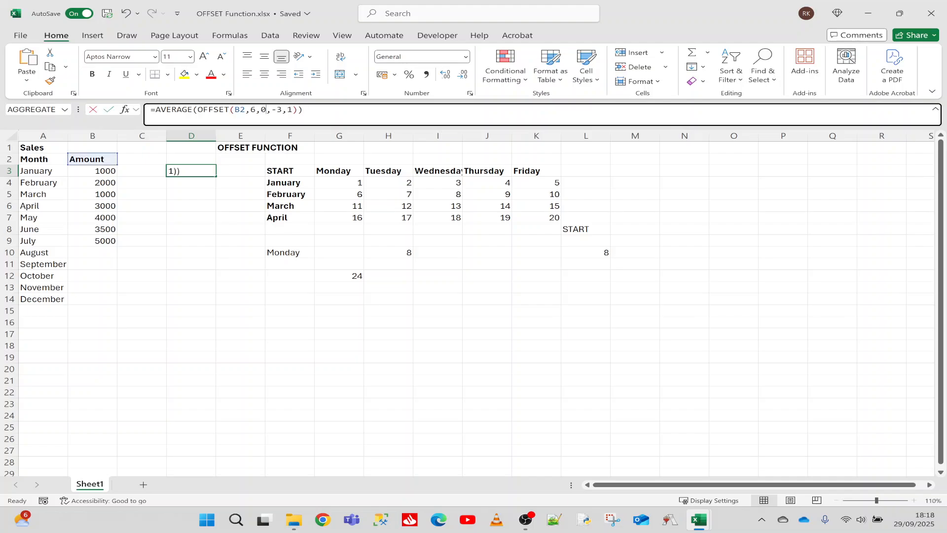
key(Escape)
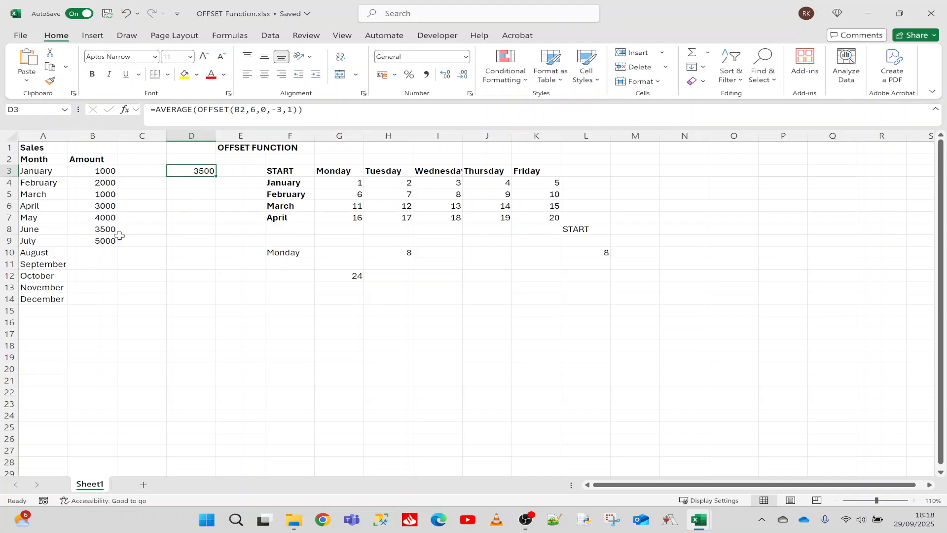
drag(101, 231, 100, 216)
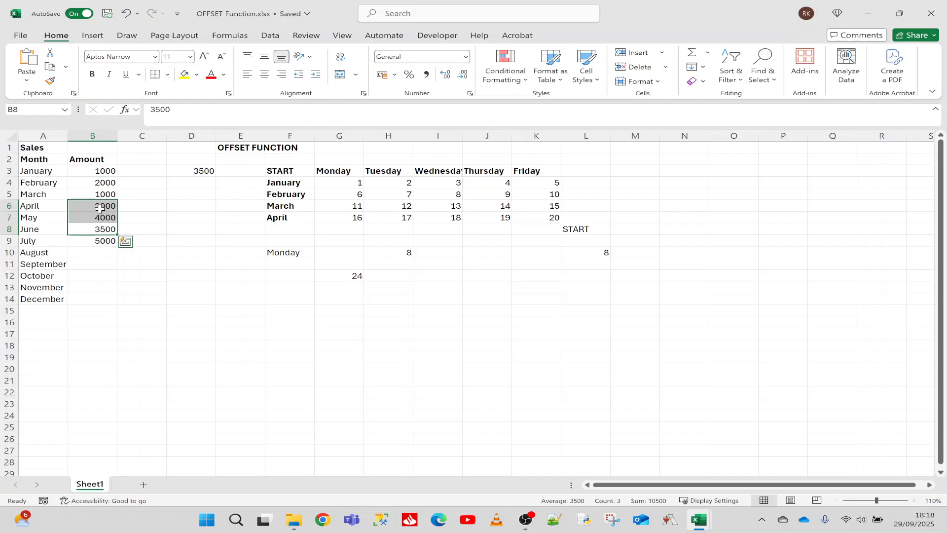
Step: Enter the formula =COUNT(B3:B14) in cell D6 to count the filled months in the Amount column
click(191, 205)
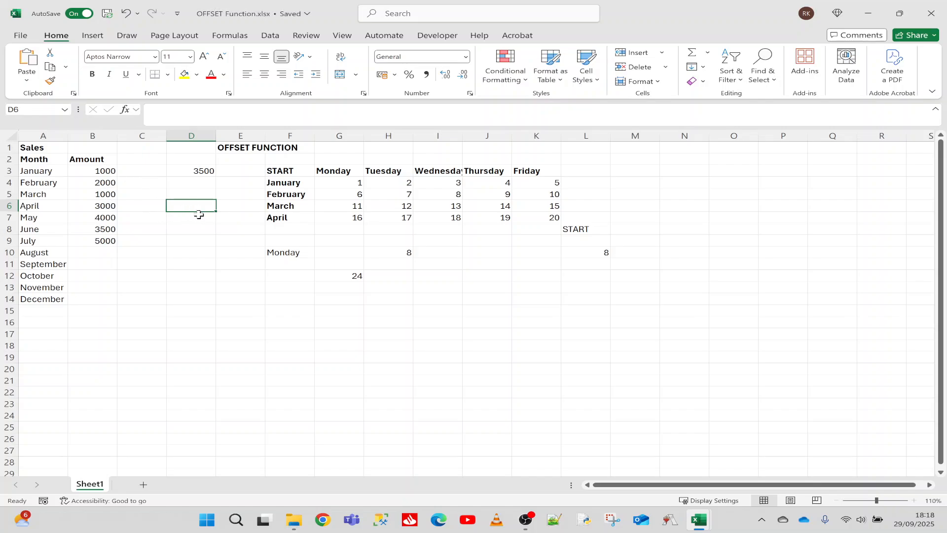
text(=CO)
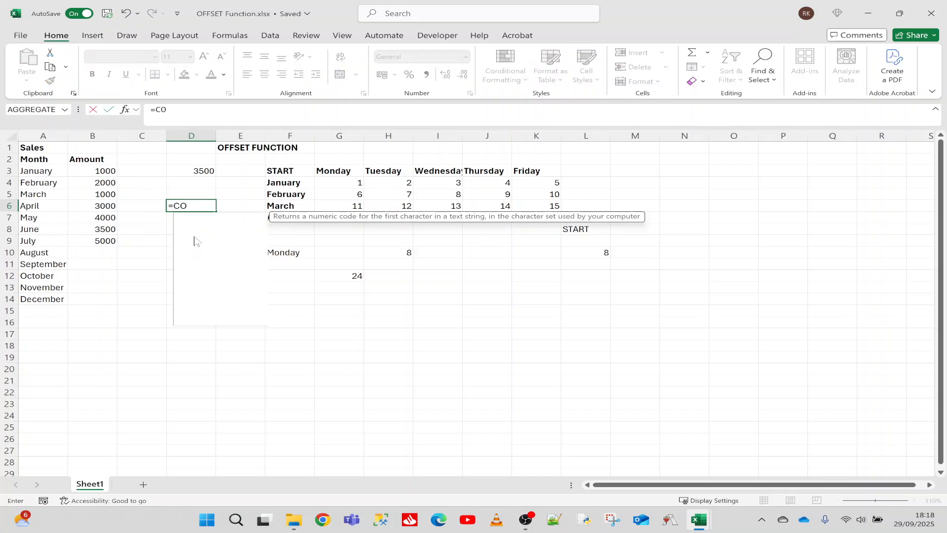
text(UNT()
drag(102, 171, 103, 302)
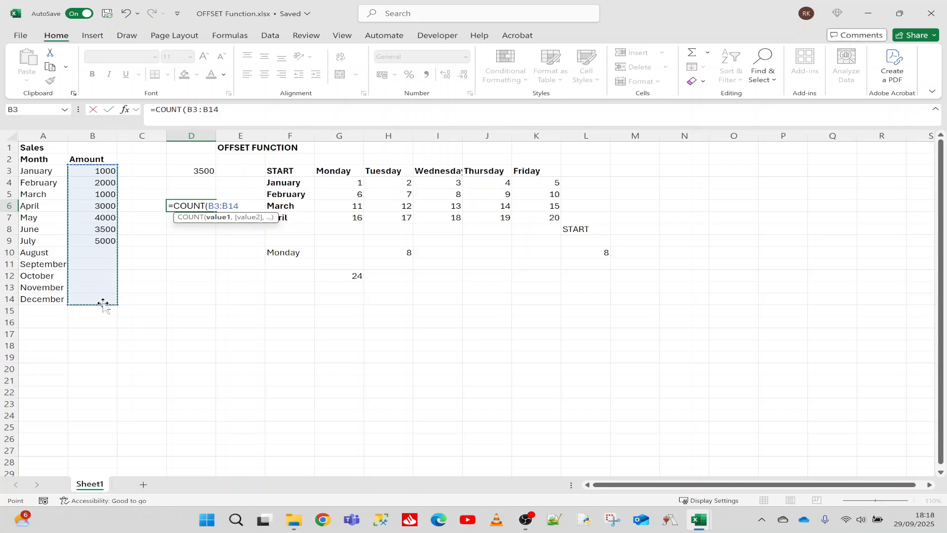
key(Return)
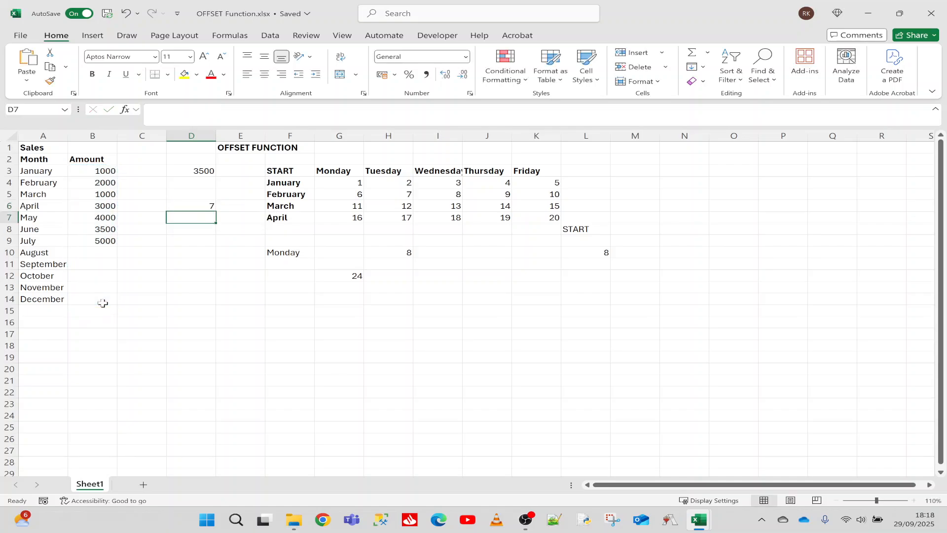
click(183, 207)
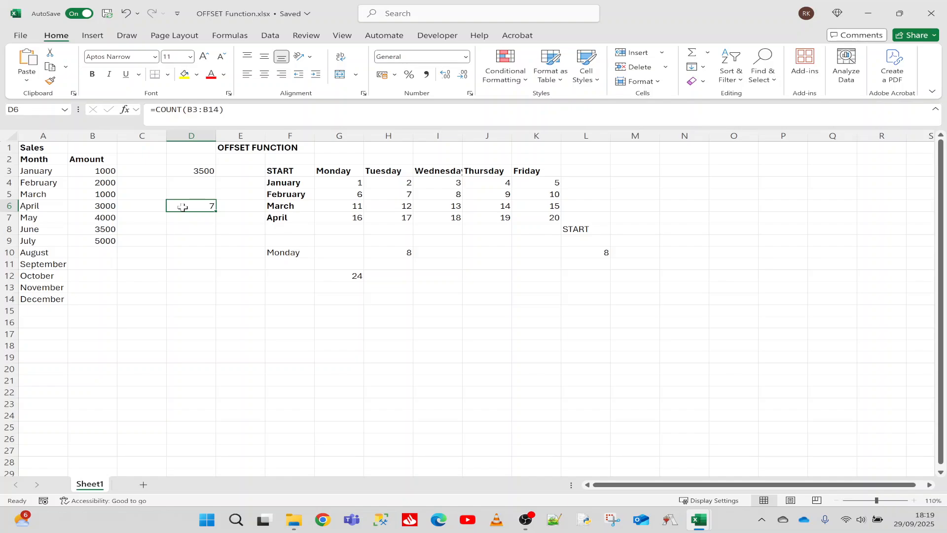
Step: Examine the COUNT formula in D6 with its range B3:B14, and the average formula in D3
drag(97, 173, 95, 299)
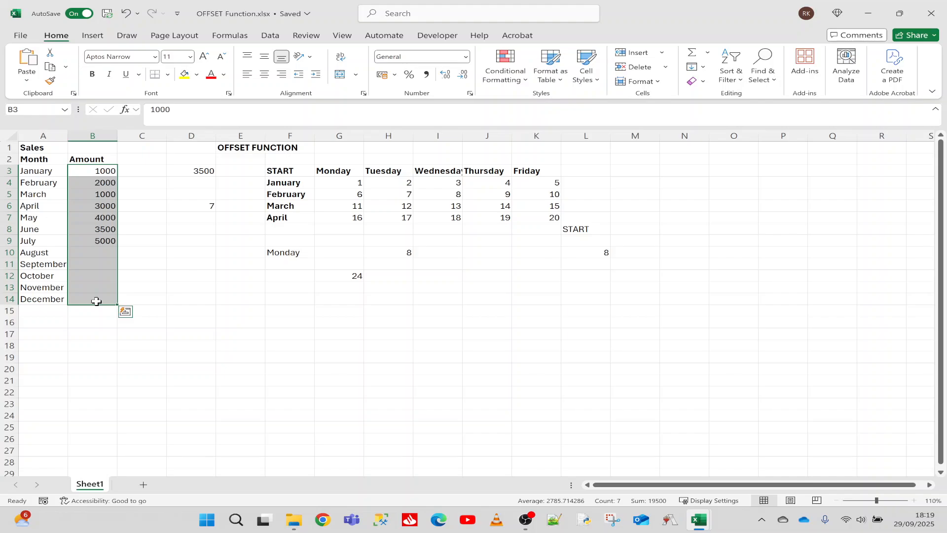
click(195, 259)
click(197, 207)
double_click(181, 207)
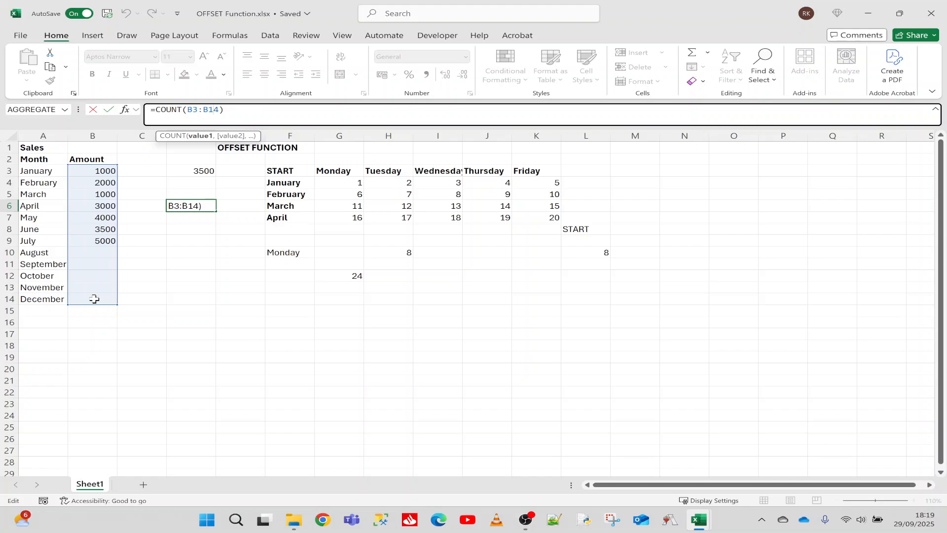
click(209, 208)
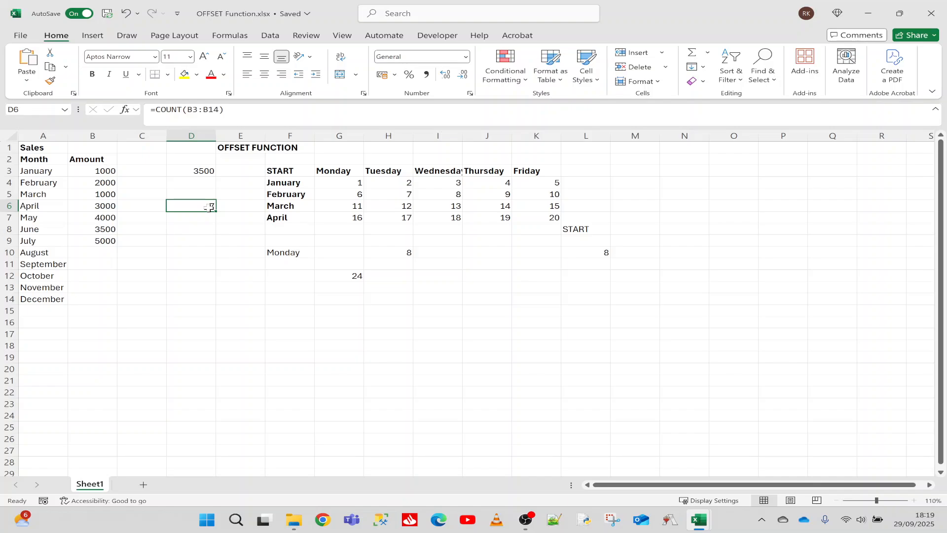
click(198, 169)
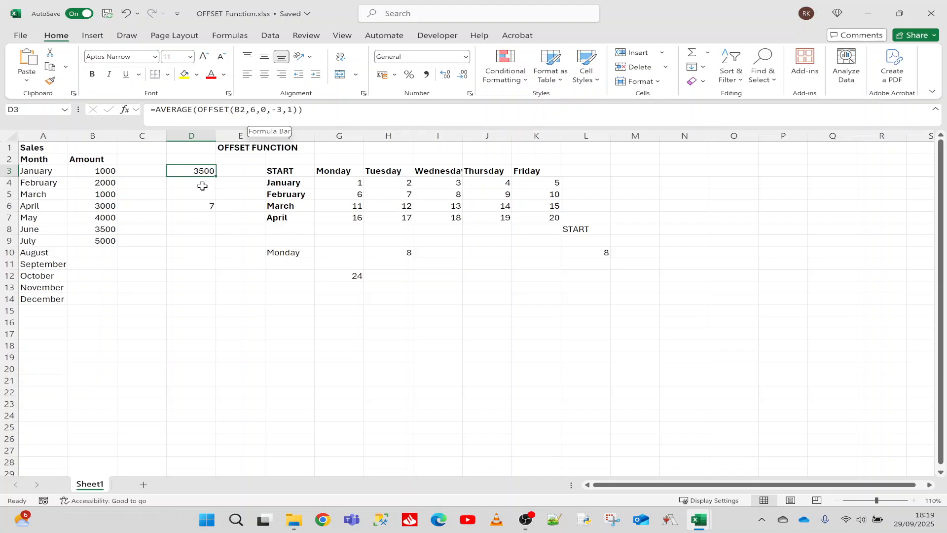
Step: Copy COUNT(B3:B14) from D6 and use it in place of the fixed rows argument in the D3 OFFSET formula
click(197, 206)
drag(224, 109, 155, 108)
key(ctrl+c)
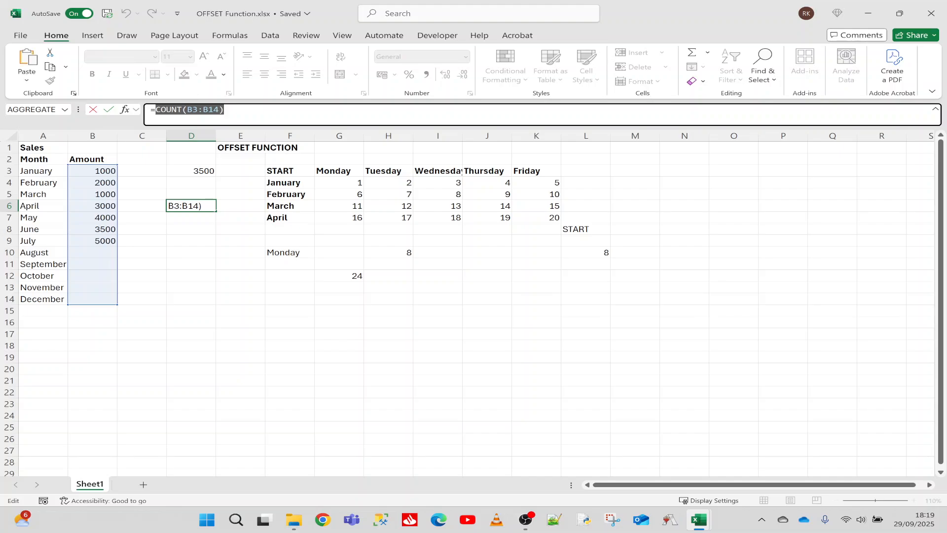
key(Escape)
click(193, 171)
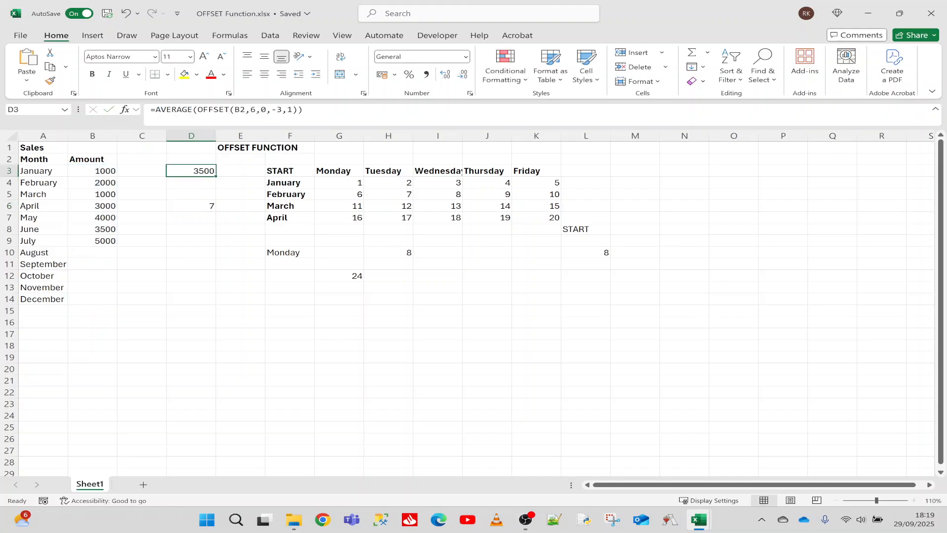
key(F2)
key(Left)
key(Left)
key(Left)
key(Left)
key(Left)
key(Left)
key(Left)
key(Left)
key(Left)
key(BackSpace)
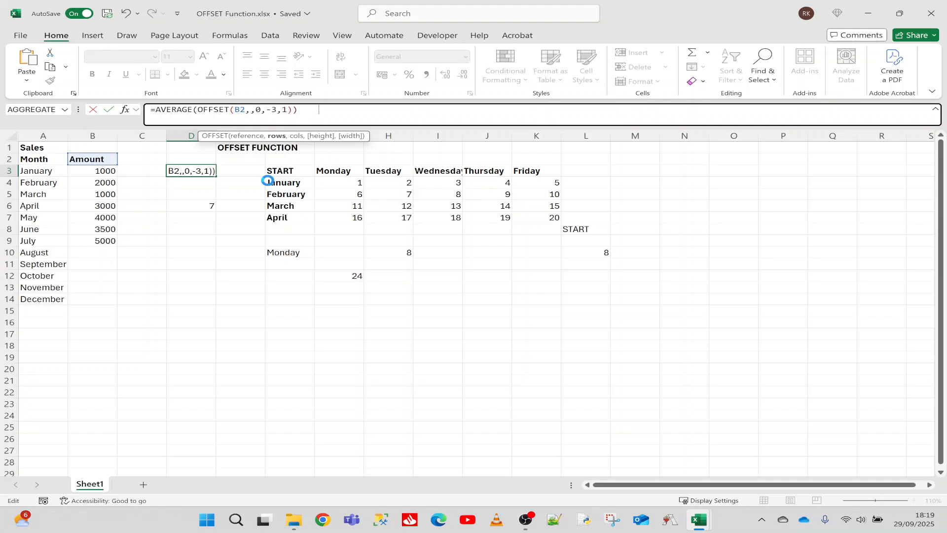
key(ctrl+v)
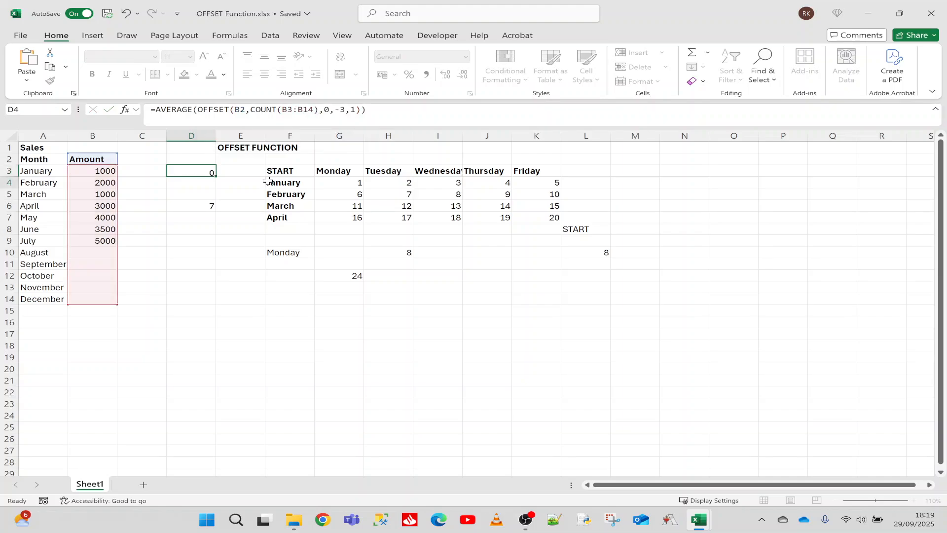
key(Return)
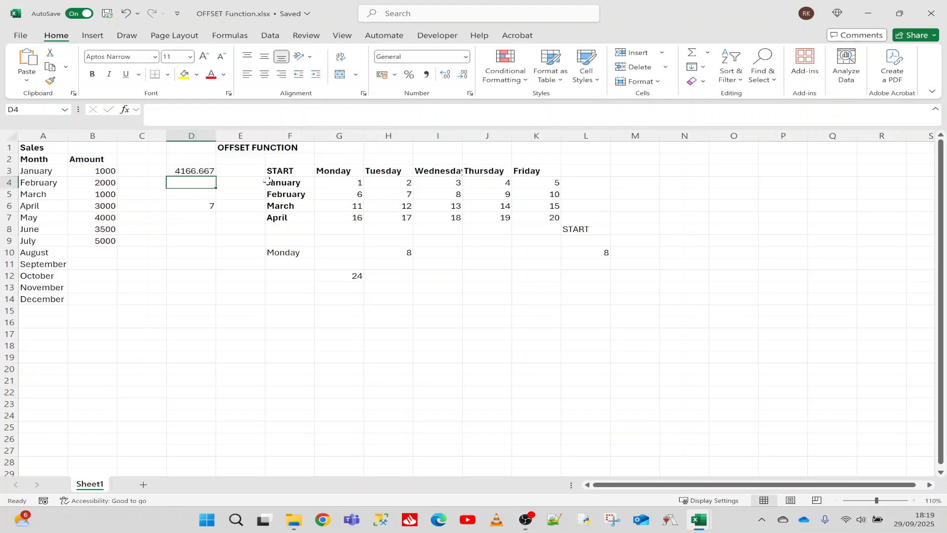
Step: Compare the D3 result with the average of the May to July amounts in B7:B9
click(188, 170)
click(103, 242)
drag(103, 241, 102, 217)
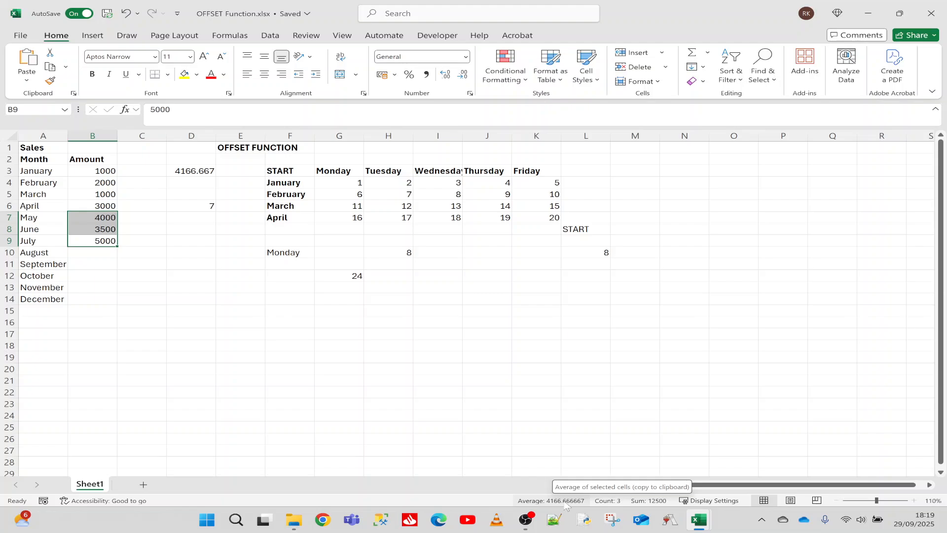
Step: Enter 1000 as the August amount in B10
click(102, 256)
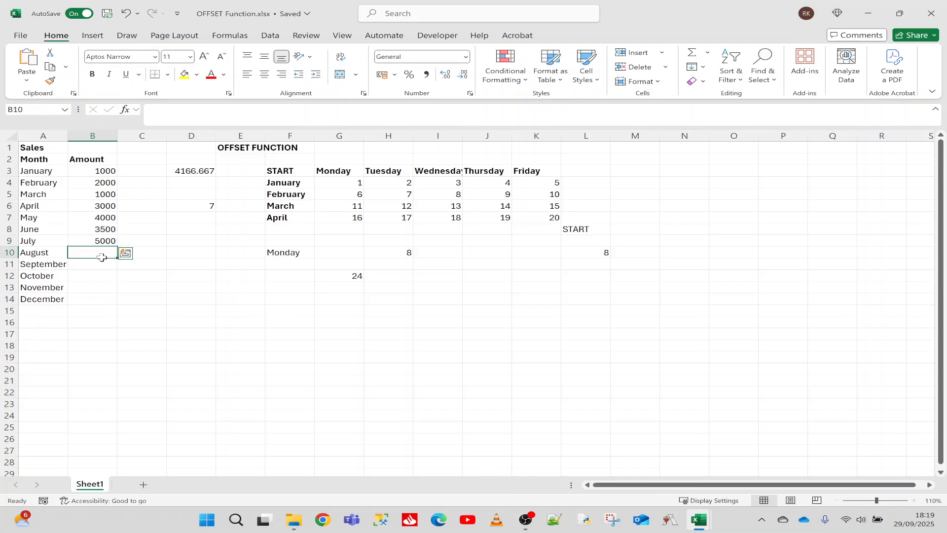
text(1000)
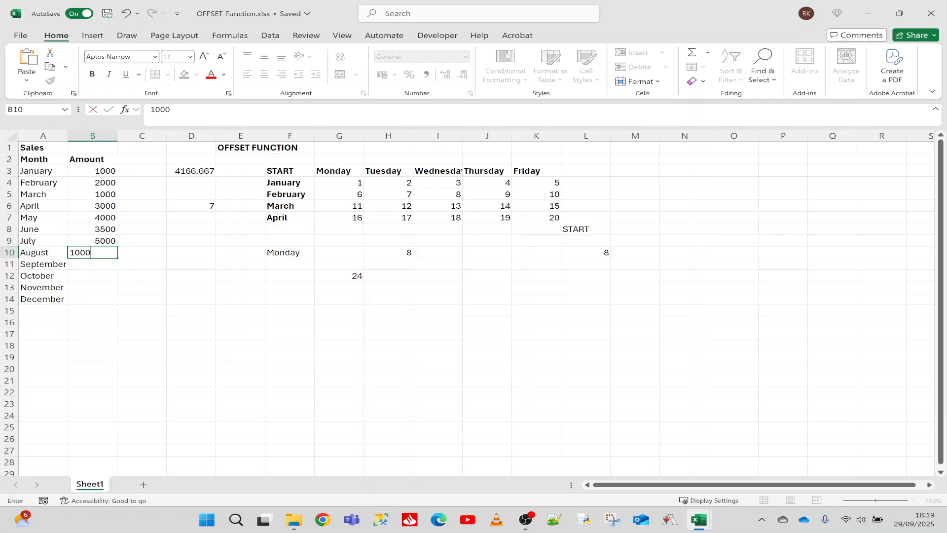
key(Return)
Step: Change the August amount in B10 to 10000 and compare the D3 average with the June to August amounts
click(112, 250)
key(F2)
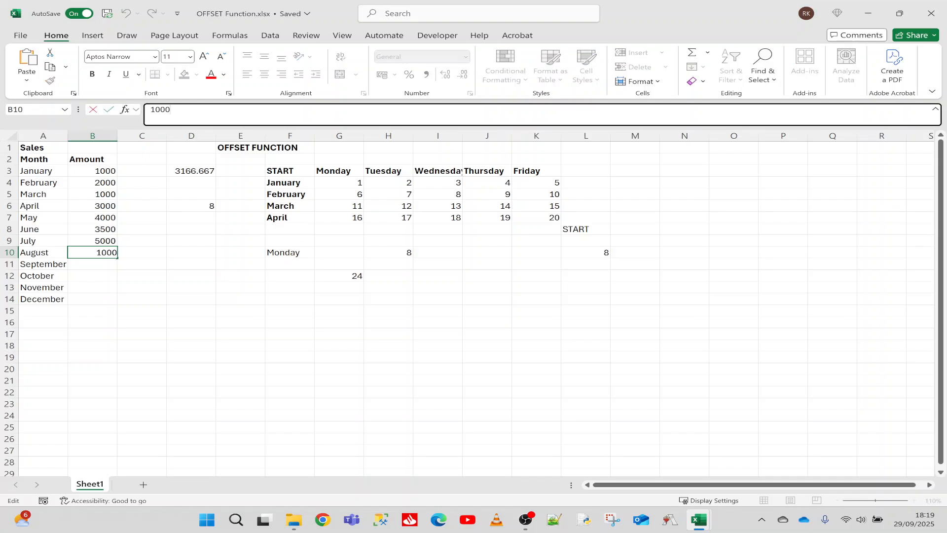
text(0)
key(Return)
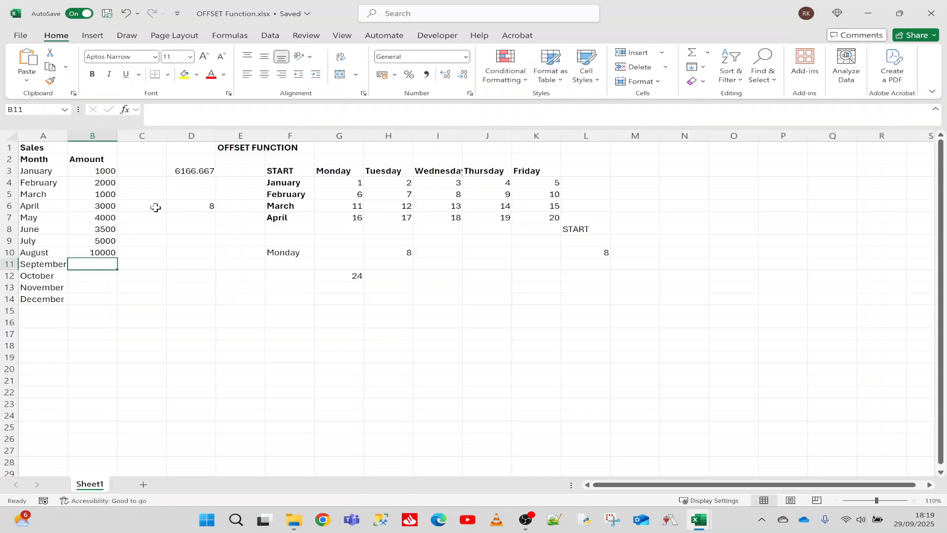
drag(100, 253, 98, 229)
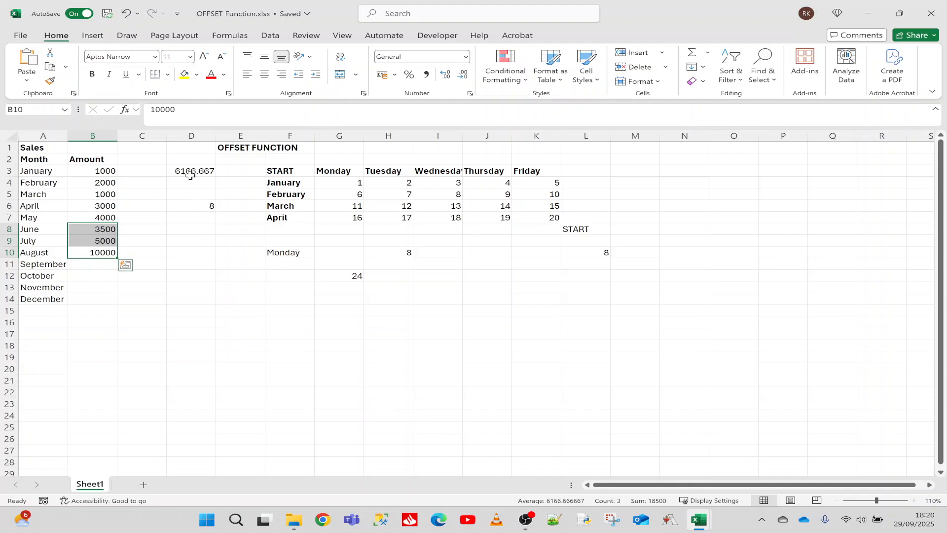
click(189, 172)
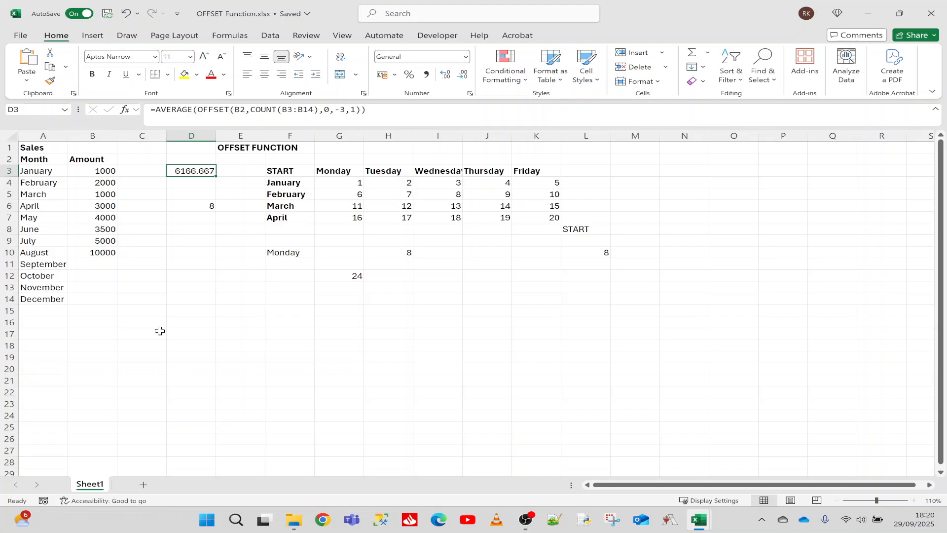